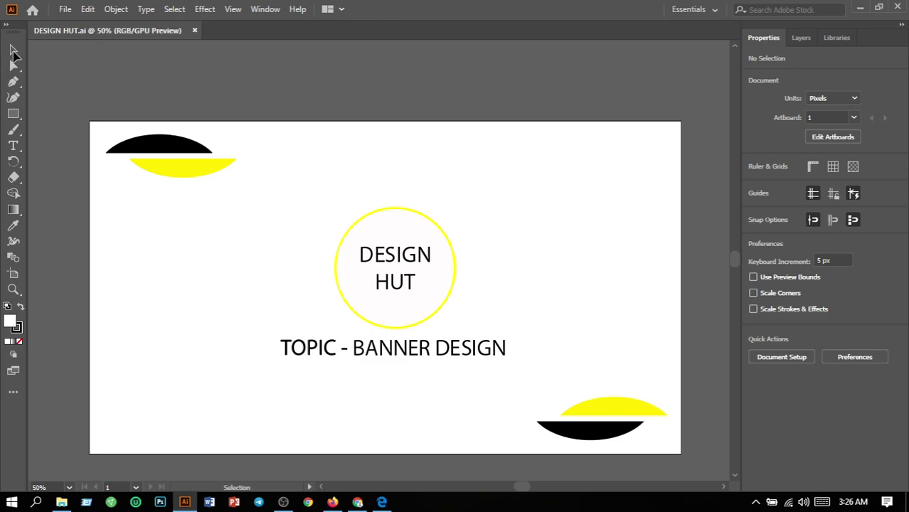
Step: Recolour the top-left and bottom-right yellow semicircles green
scroll(14, 54, "down", 1)
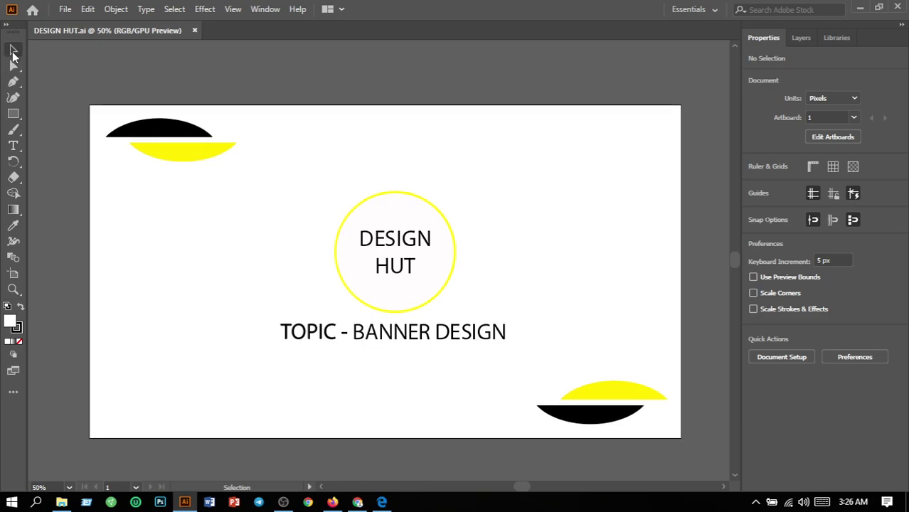
left_click(14, 53)
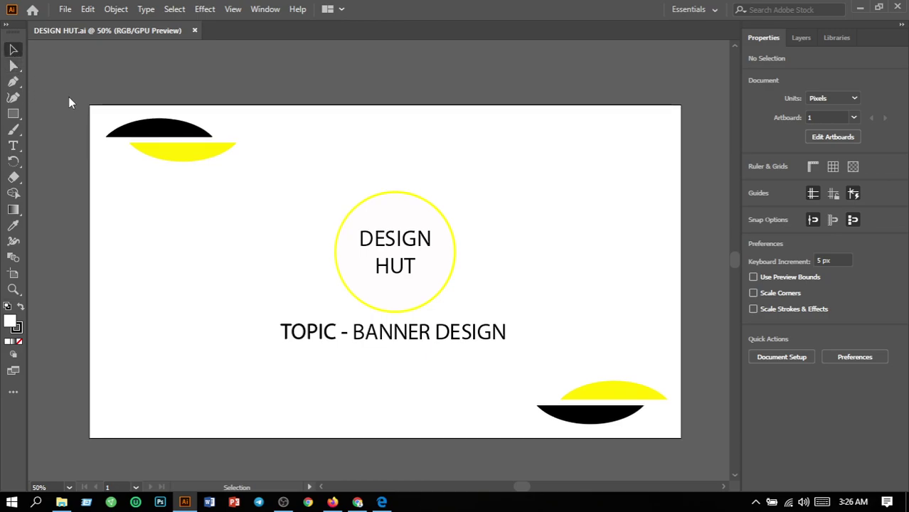
left_click(178, 165)
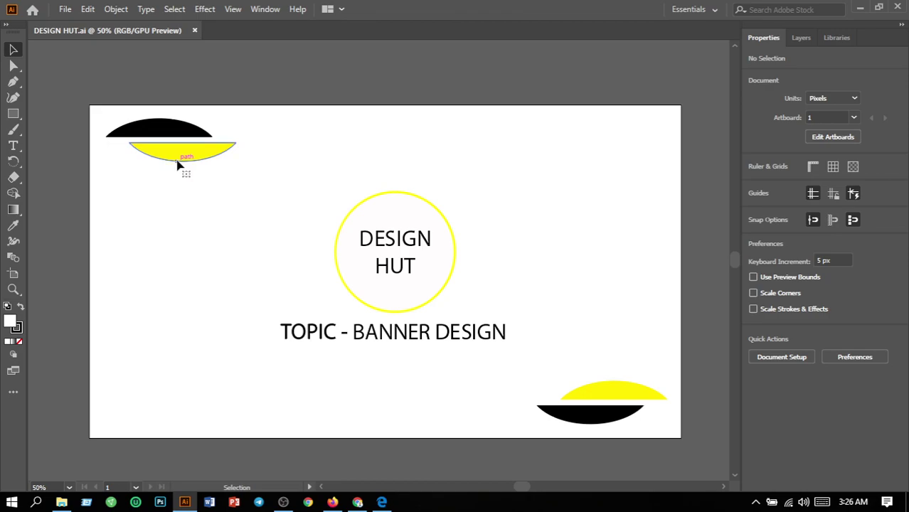
left_click(579, 396)
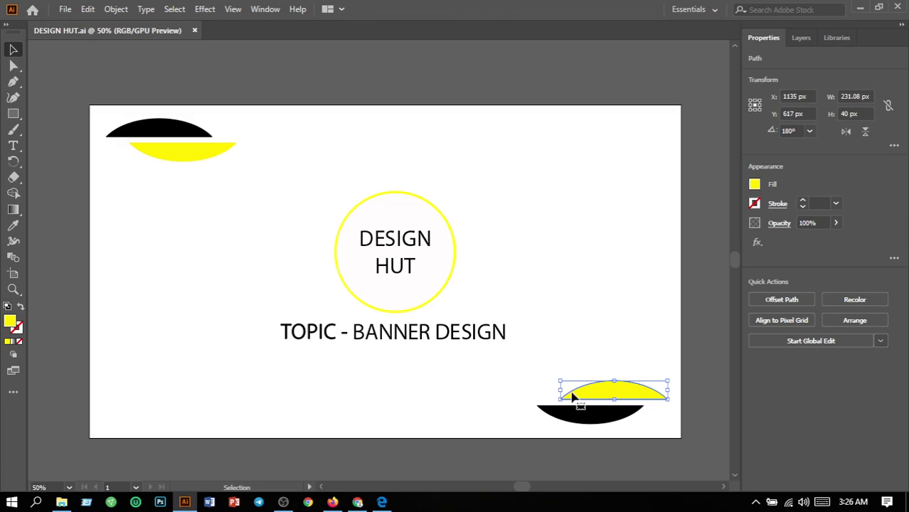
left_click(188, 161, "shift")
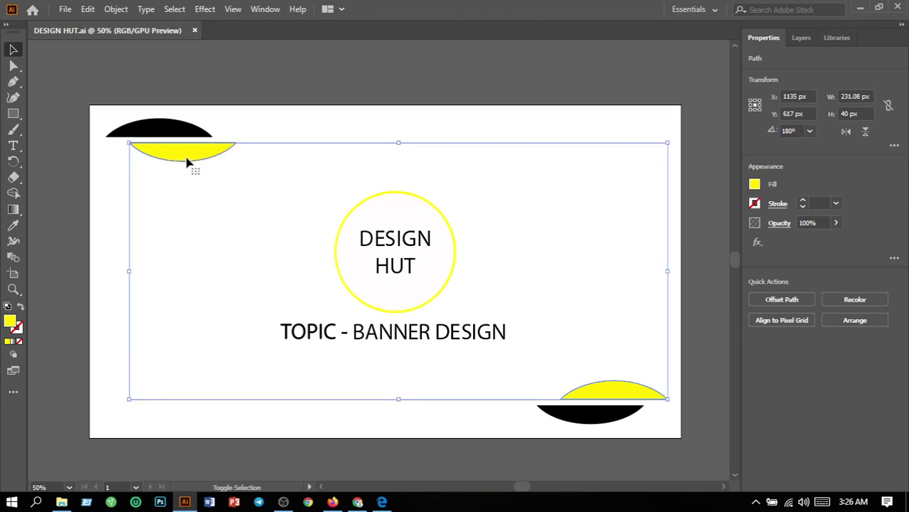
double_click(10, 322)
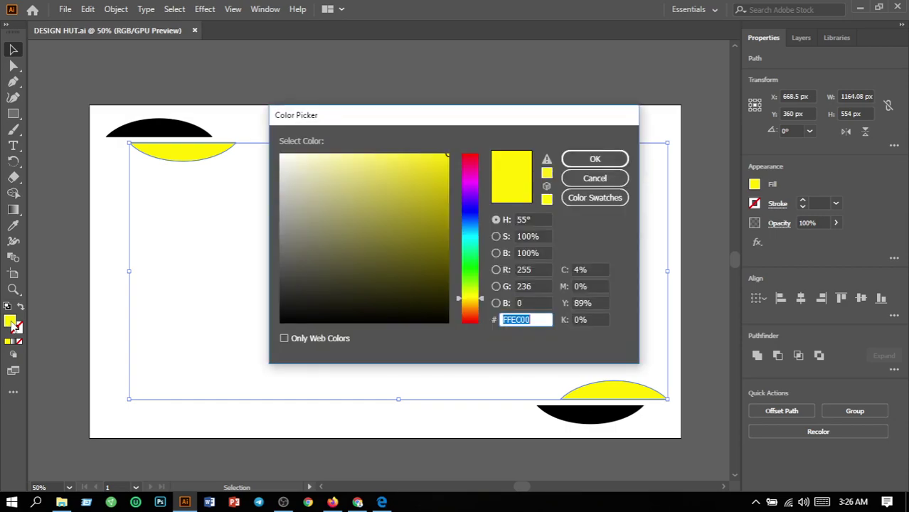
left_click(475, 271)
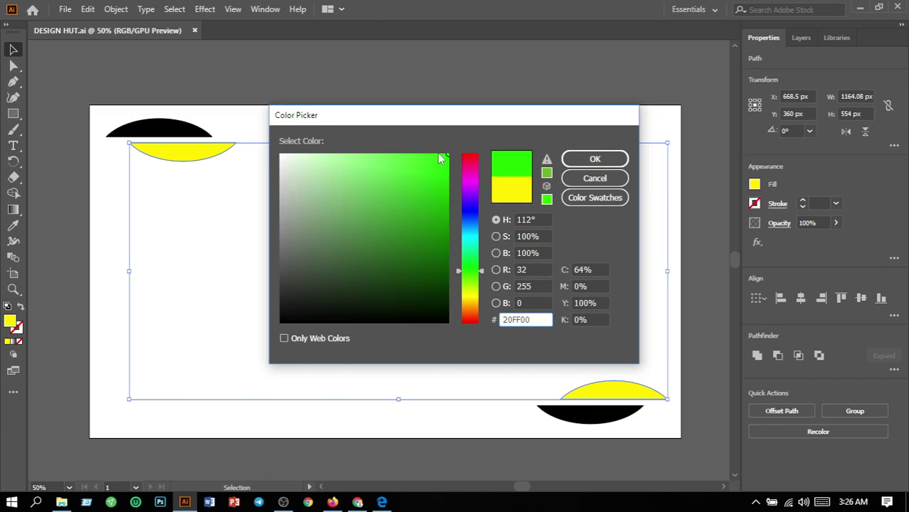
left_click(592, 159)
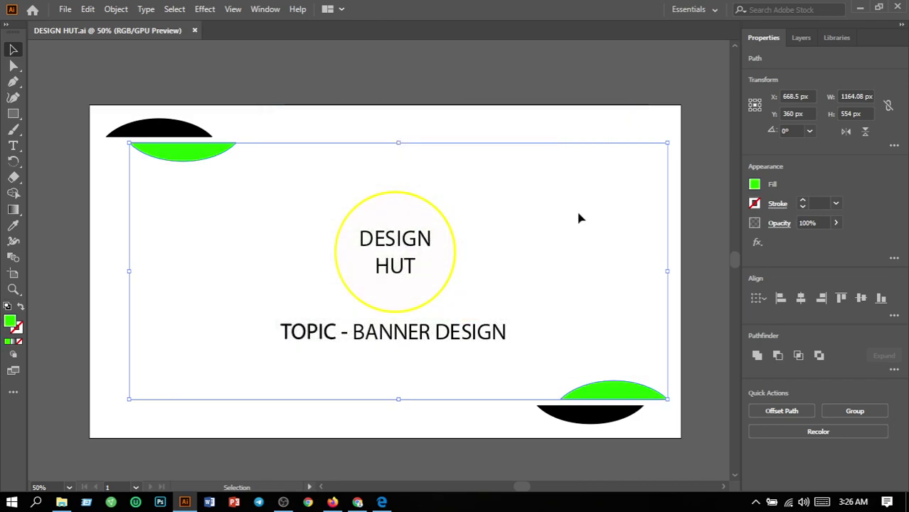
left_click(561, 315)
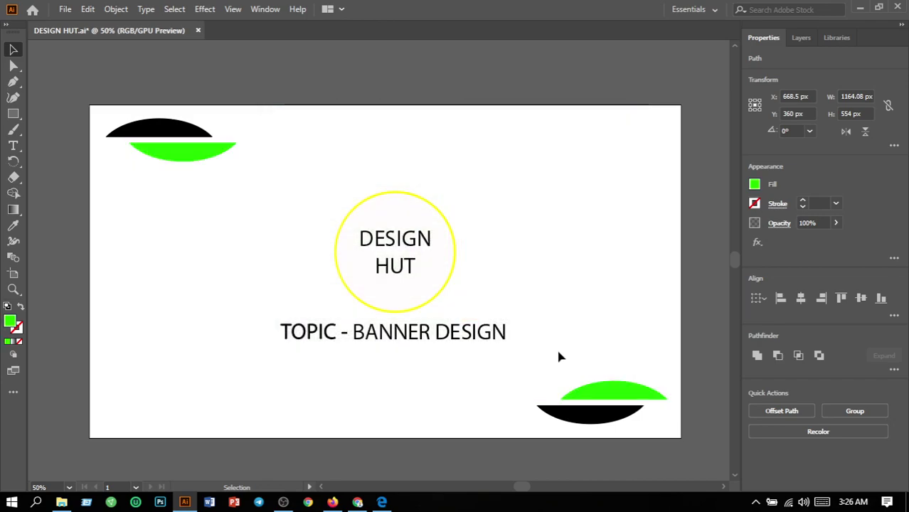
Step: Recolour the two black corner semicircles bright orange
left_click(559, 415)
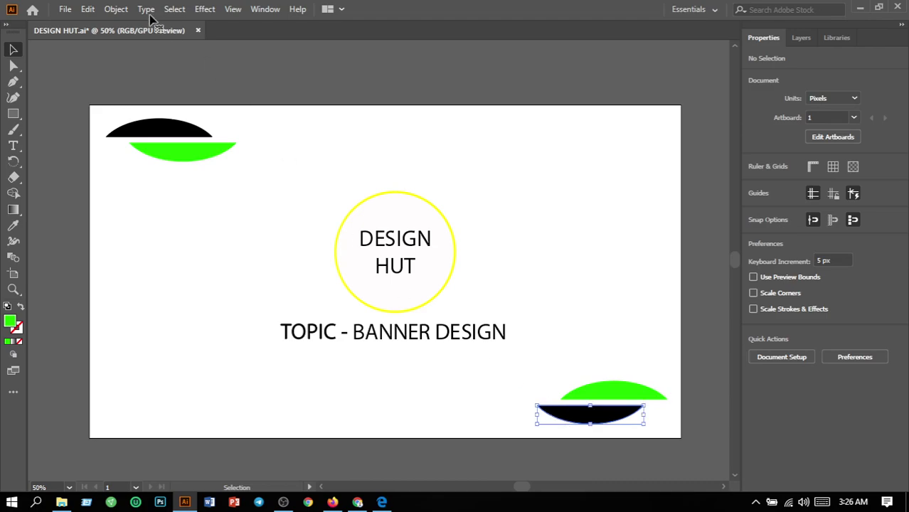
left_click(162, 135, "shift")
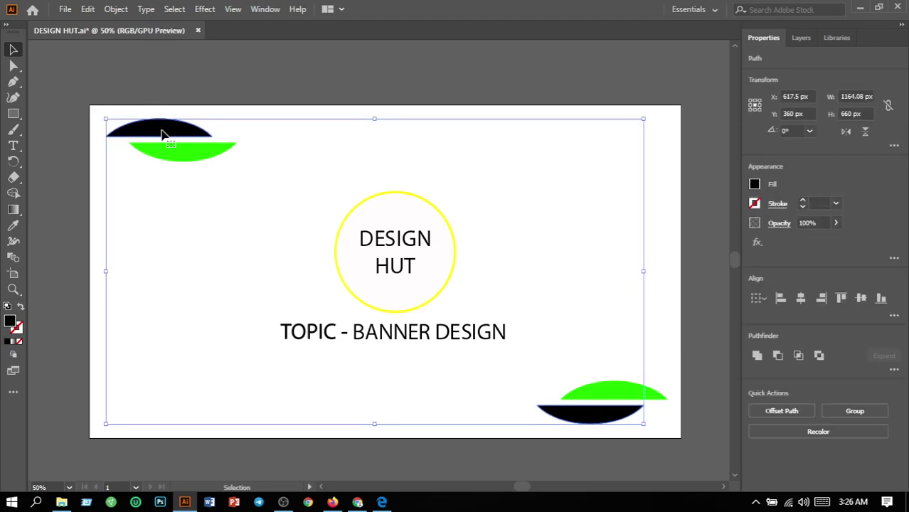
double_click(12, 323)
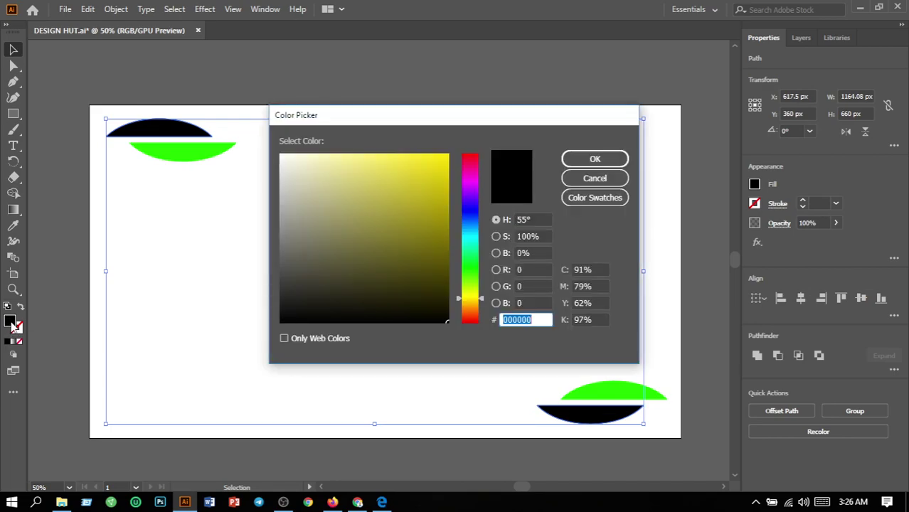
left_click(471, 312)
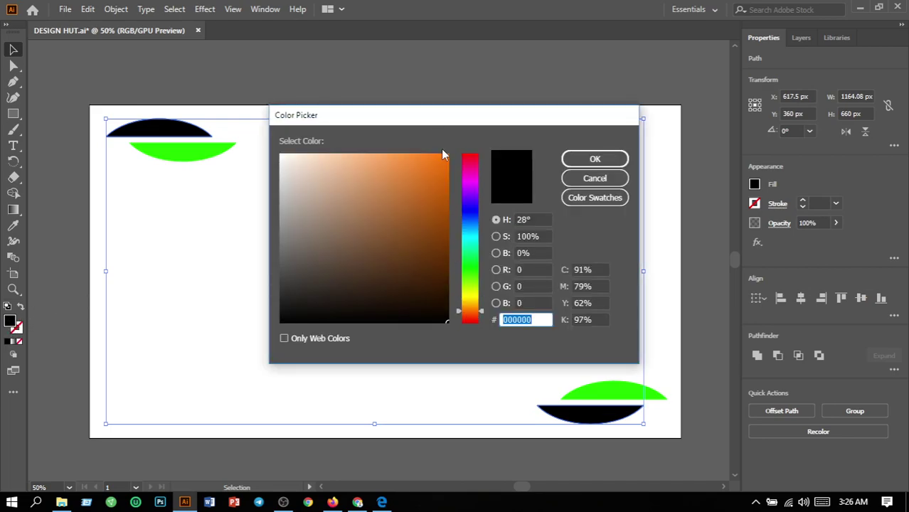
left_click(446, 154)
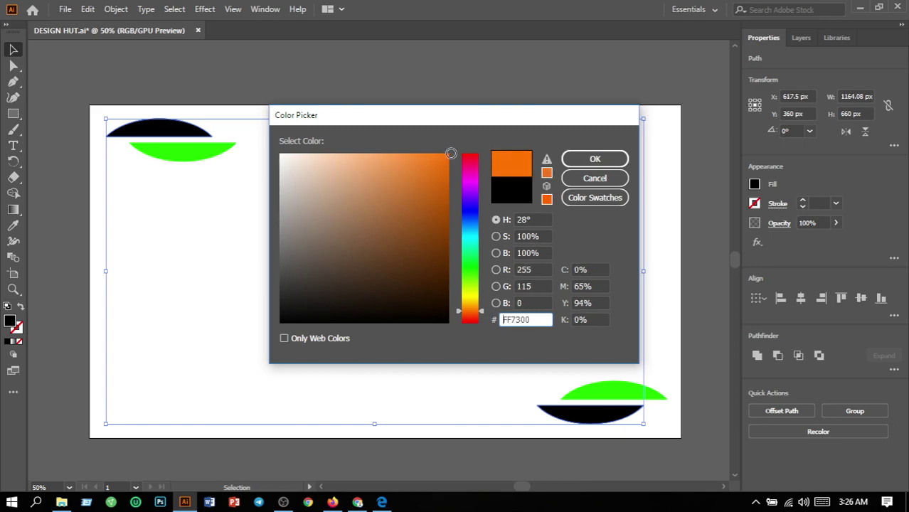
left_click(598, 164)
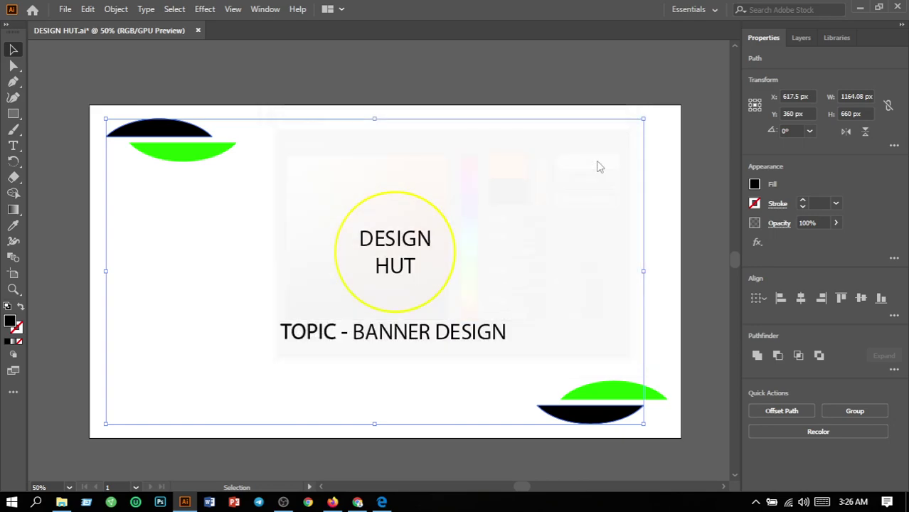
left_click(667, 205)
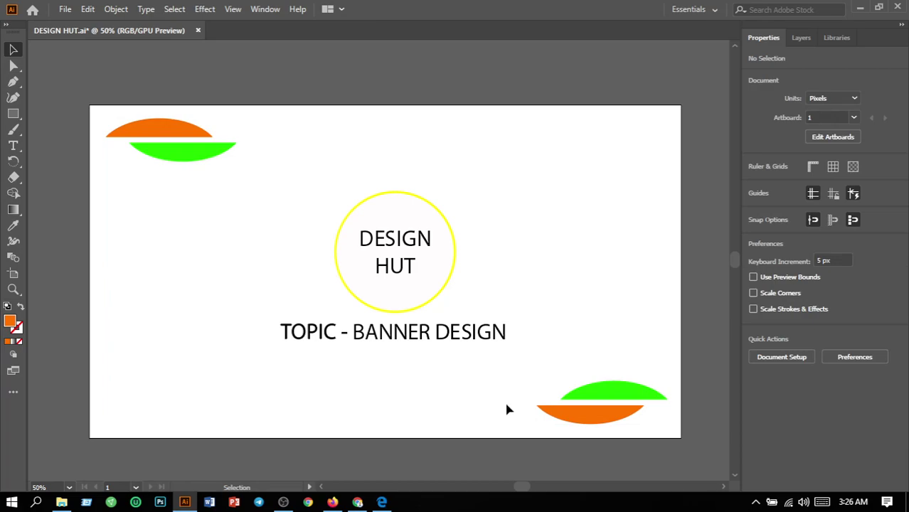
Step: Give the DESIGN HUT circle a green outline
left_click(430, 302)
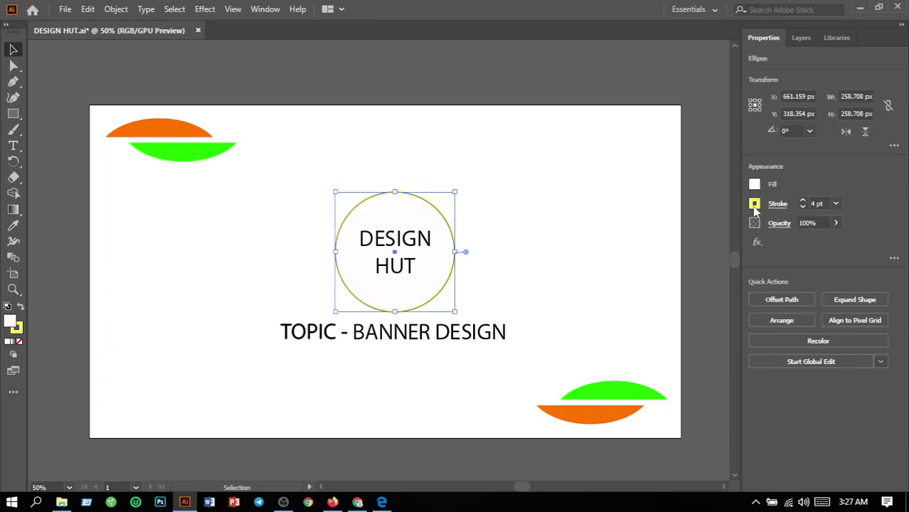
left_click(754, 204)
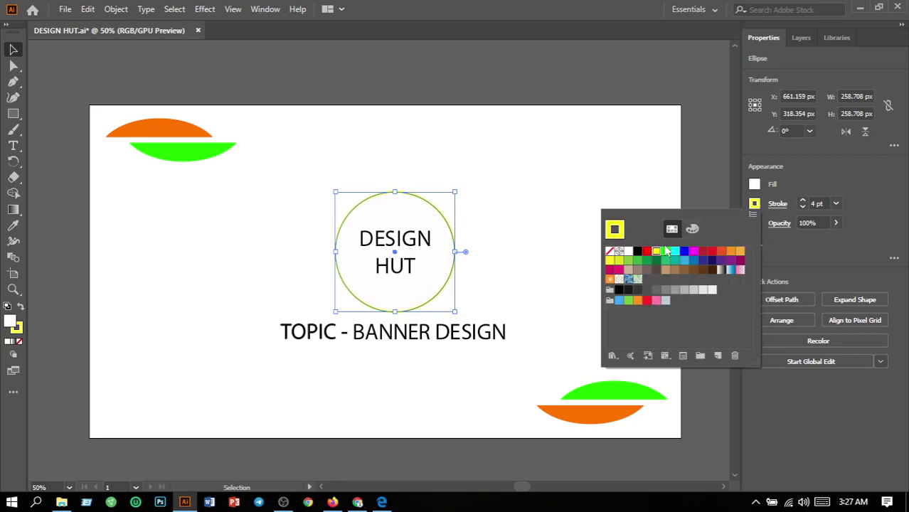
left_click(665, 252)
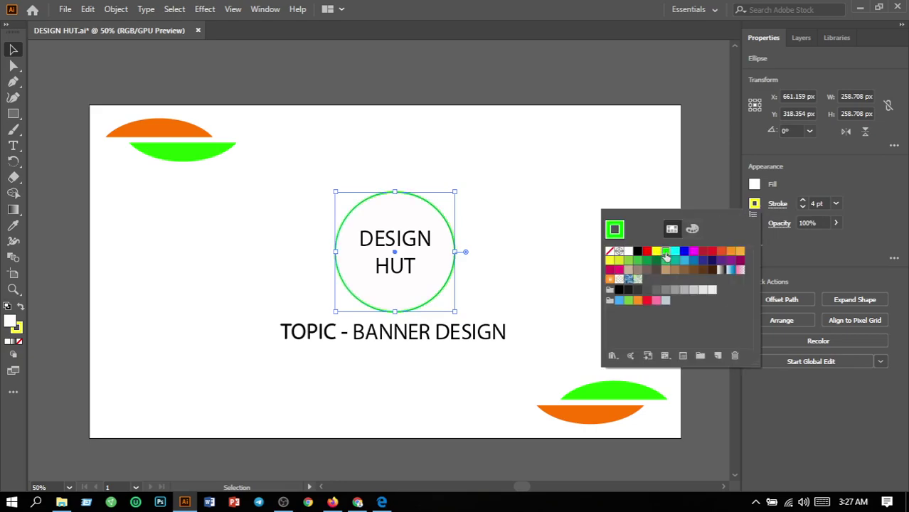
left_click(523, 229)
left_click(523, 302)
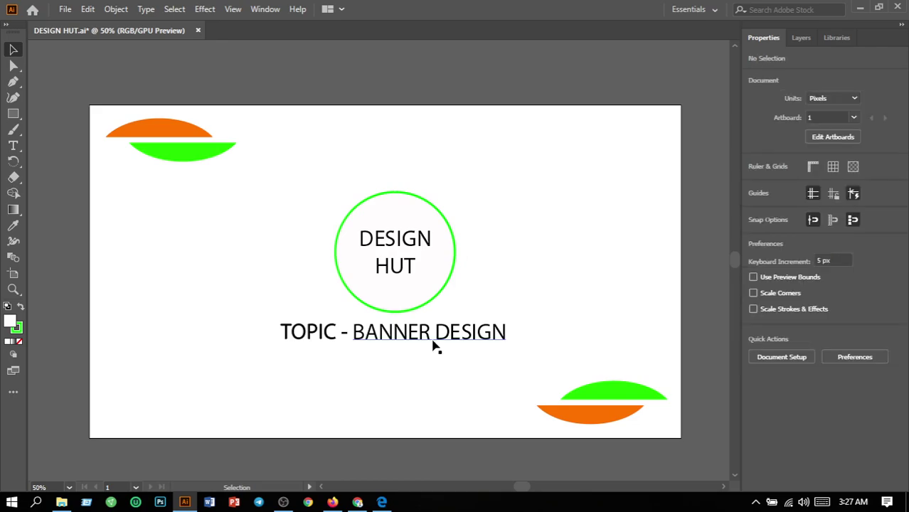
Step: Change the caption's word BANNER to FLYER so it reads 'TOPIC - FLYER DESIGN'
left_click(14, 147)
left_click(420, 334)
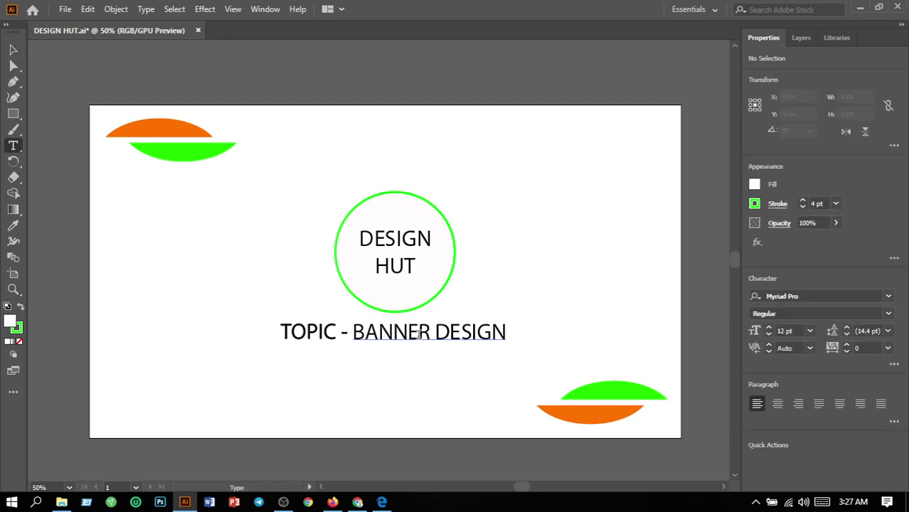
left_click(427, 332)
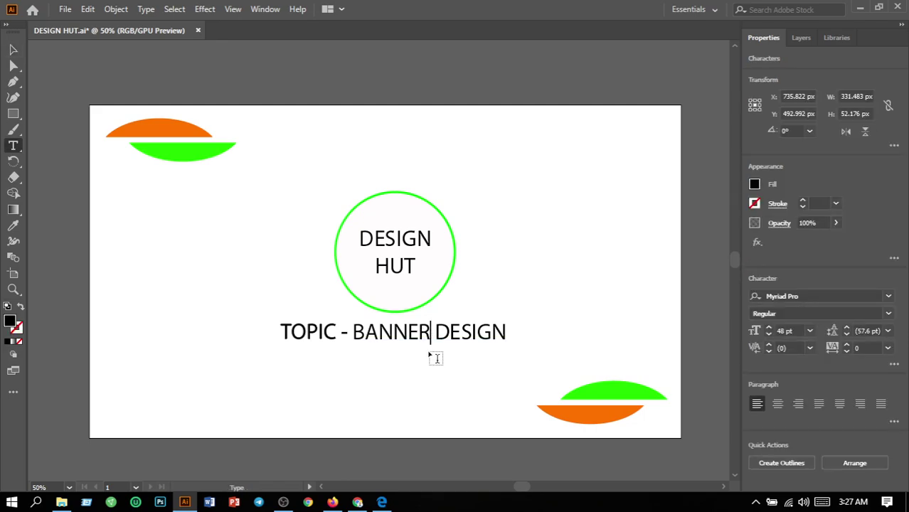
key("BackSpace")
key("BackSpace")
key("BackSpace")
key("BackSpace")
key("BackSpace")
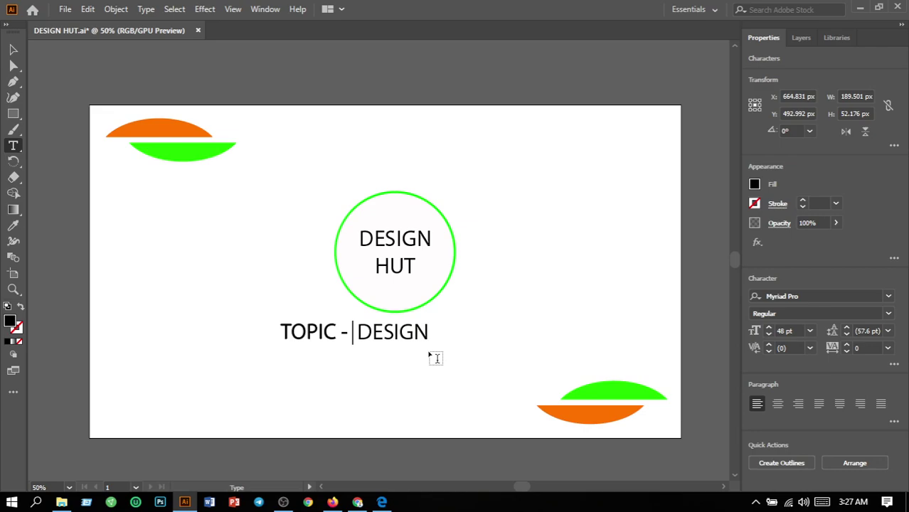
type("fl")
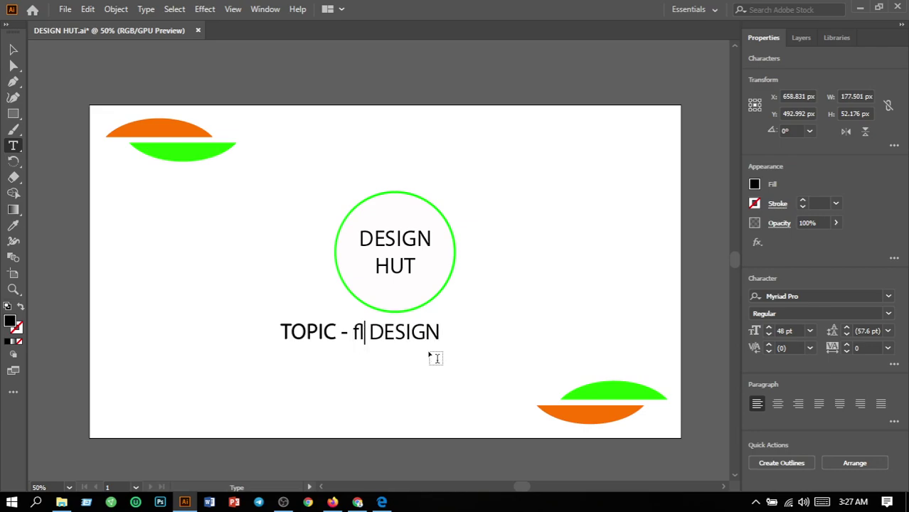
type("yer")
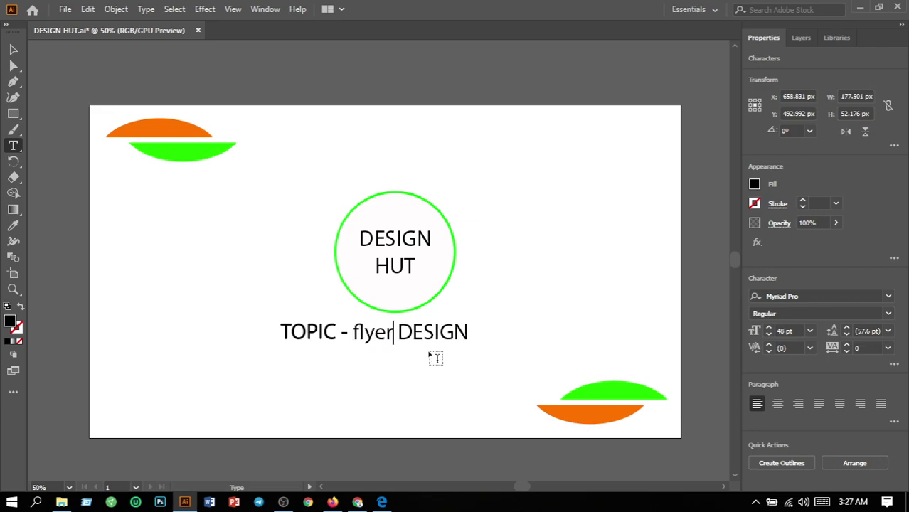
key("BackSpace")
key("BackSpace")
key("BackSpace")
key("BackSpace")
key("BackSpace")
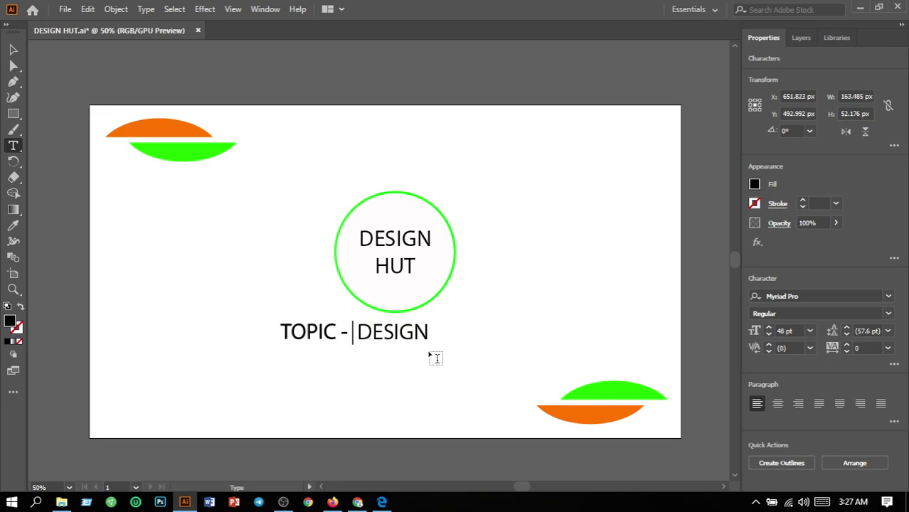
type("F ")
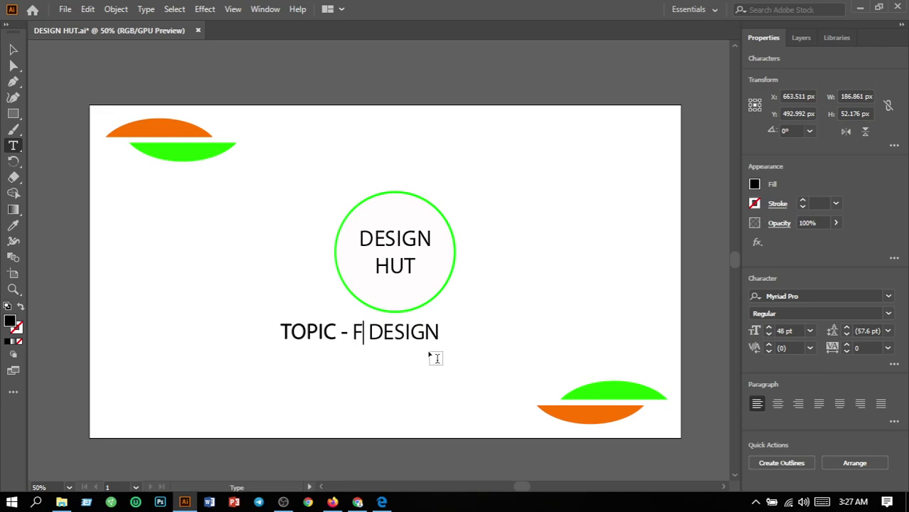
type("LYER")
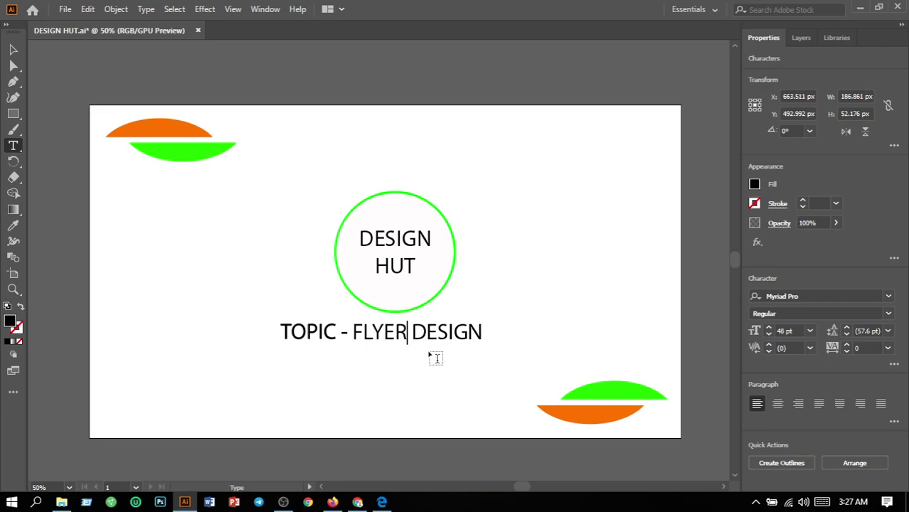
left_click(13, 49)
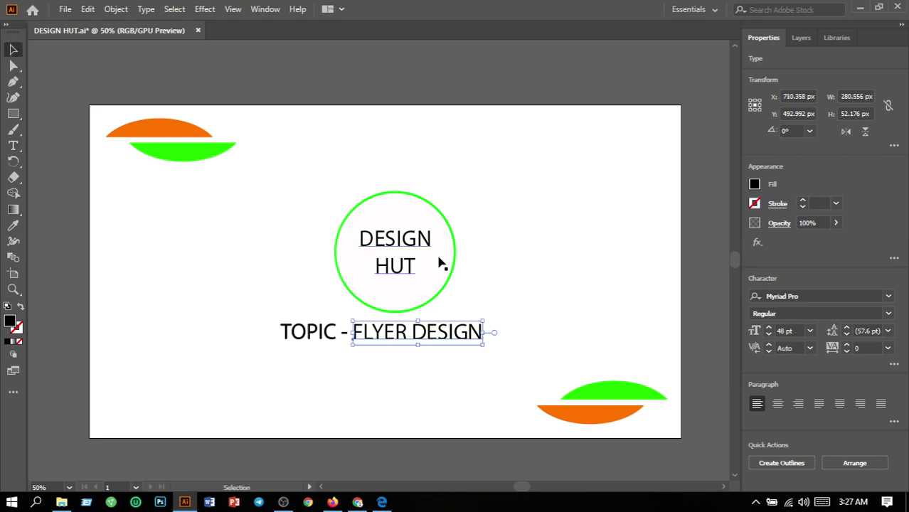
Step: Nudge the TOPIC - FLYER DESIGN caption two steps right, centring it under the circle
left_click(495, 285)
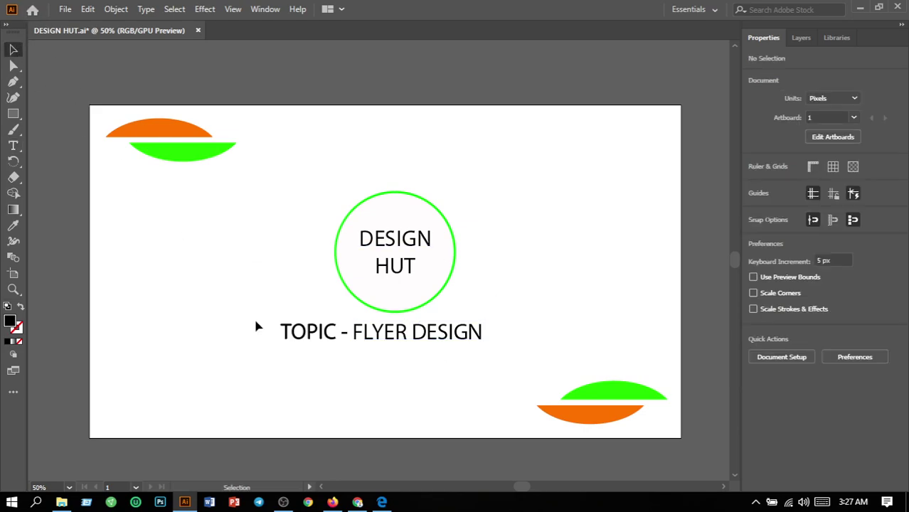
mouse_move(255, 321)
left_mouse_down()
mouse_move(493, 353)
mouse_move(487, 347)
left_mouse_up()
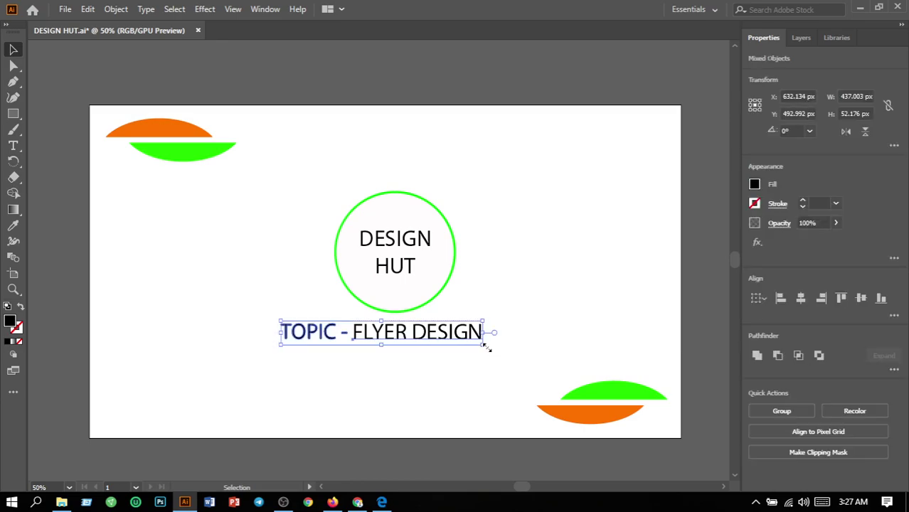
key("Right")
key("Right")
key("Right")
key("Right")
key("Right")
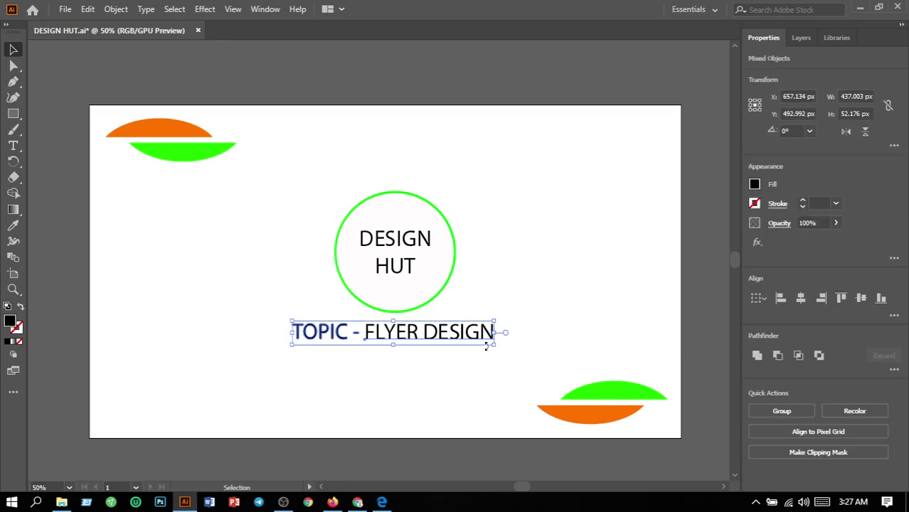
key("Right")
left_click(539, 302)
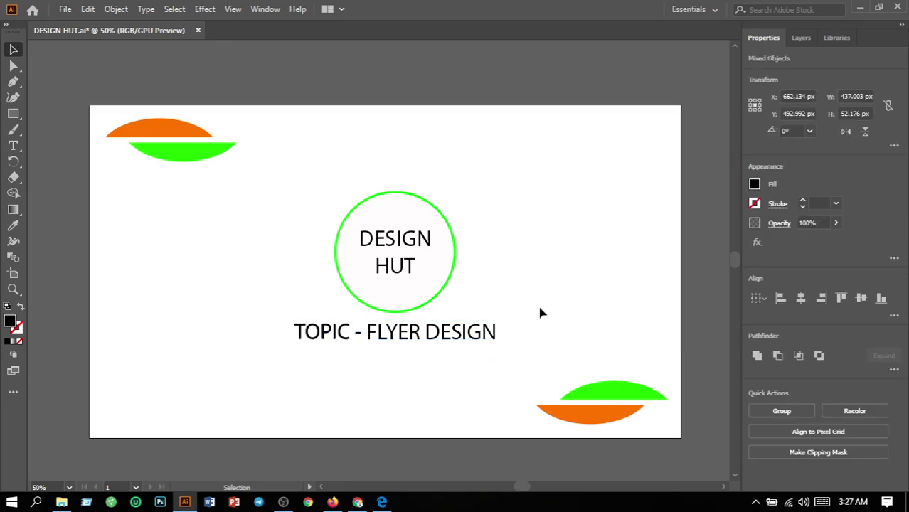
left_click_drag(245, 321, 542, 369)
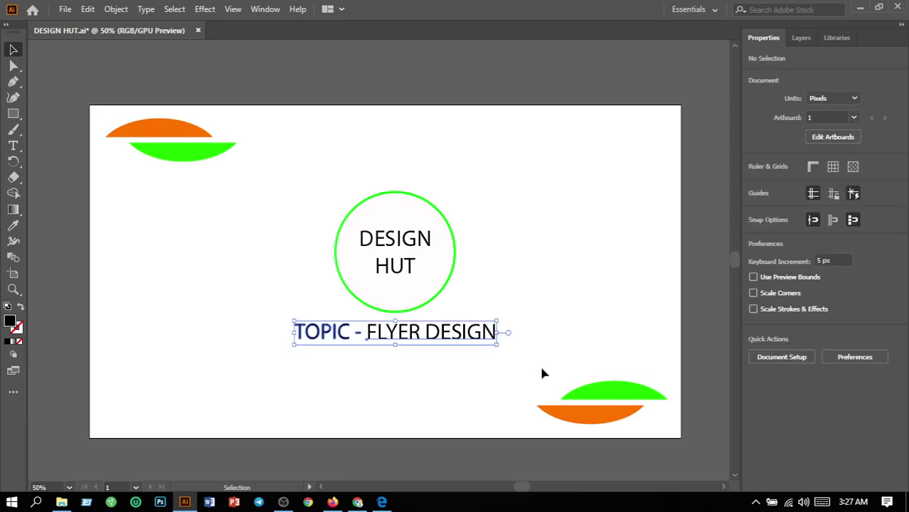
Step: Fill the DESIGN HUT title and the caption with bright orange FF7F00
left_click(395, 255, "shift")
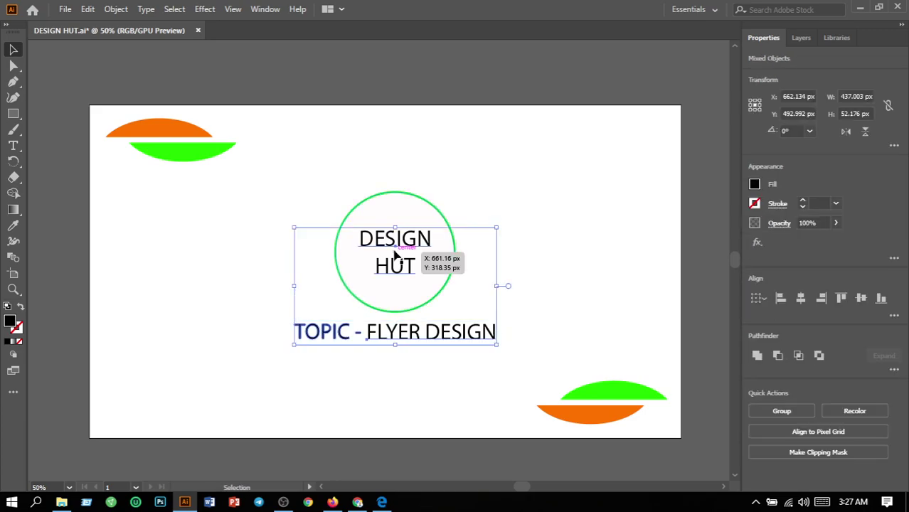
double_click(9, 323)
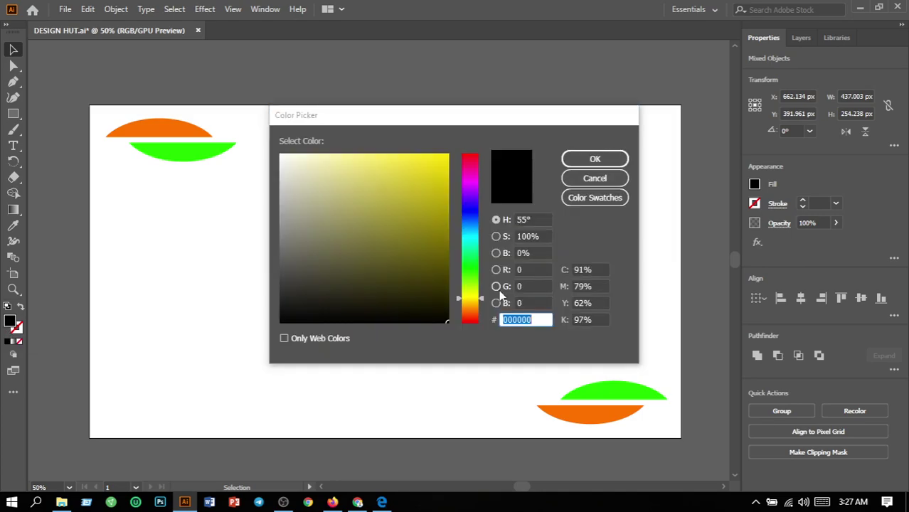
left_click(471, 311)
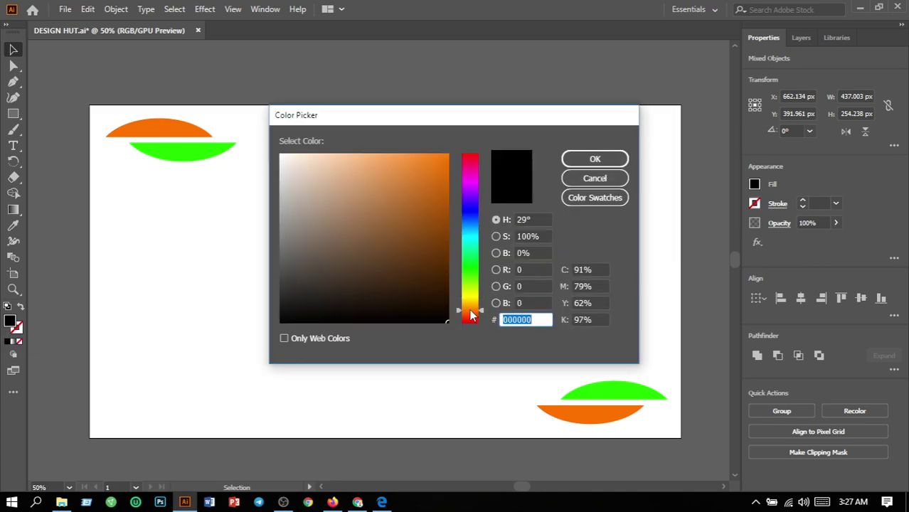
left_click(471, 314)
left_click(447, 156)
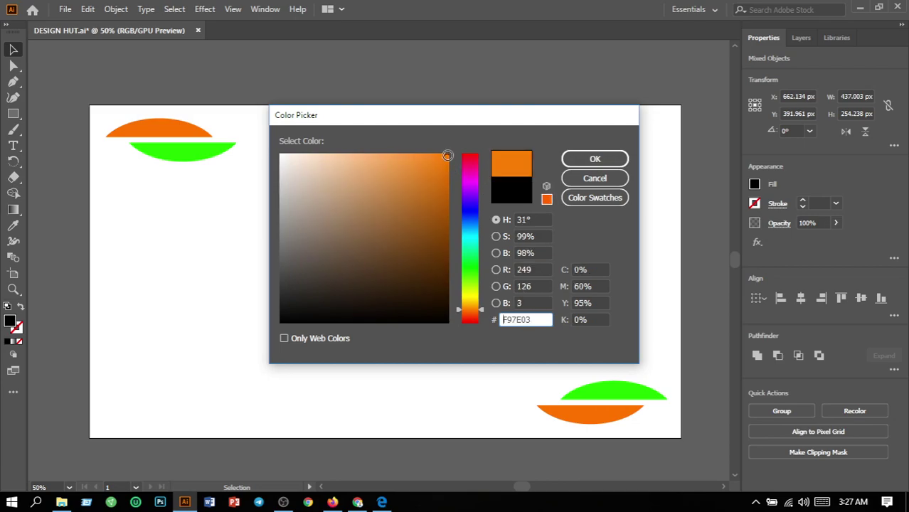
left_click(610, 166)
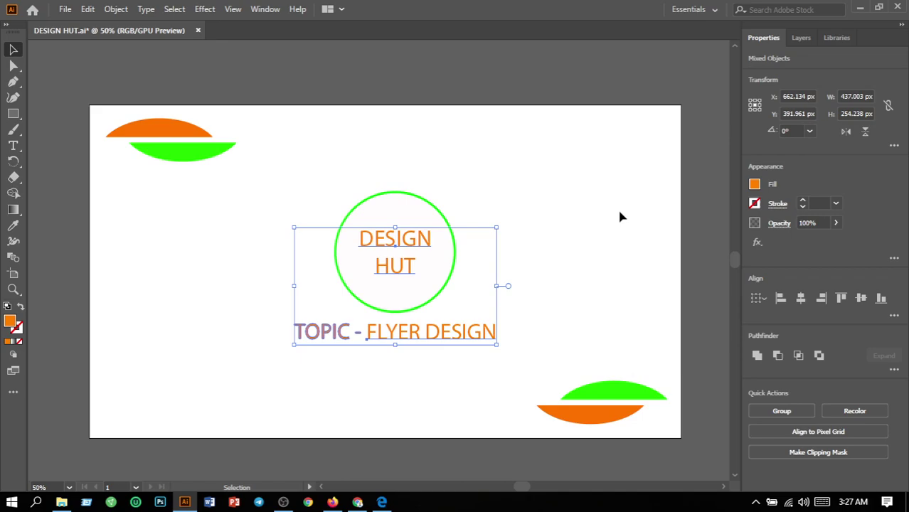
left_click(527, 380)
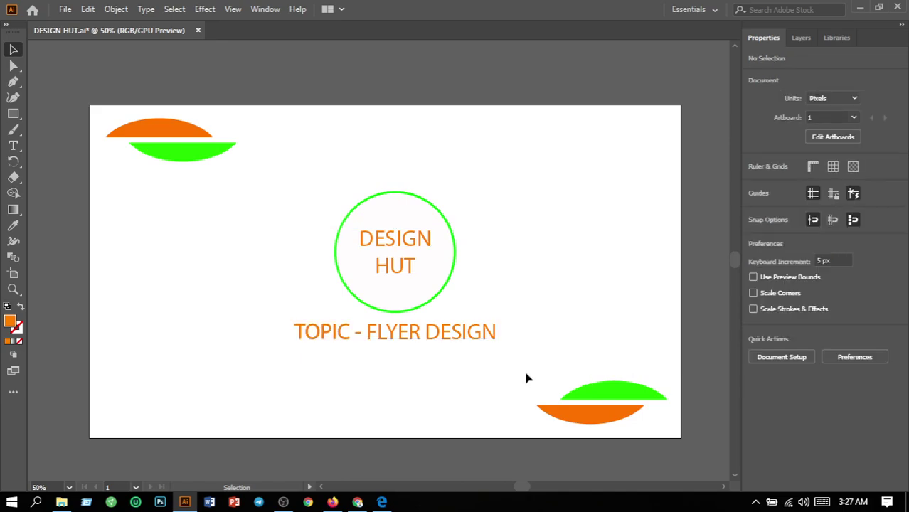
Step: Save DESIGN HUT.ai and export its artboard as PNG, replacing DESIGN HUT-01.png
left_click(66, 10)
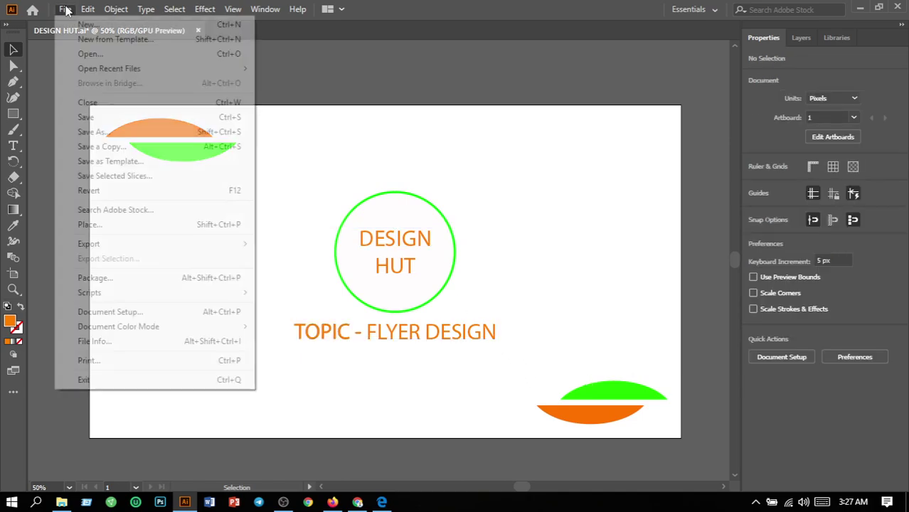
left_click(112, 120)
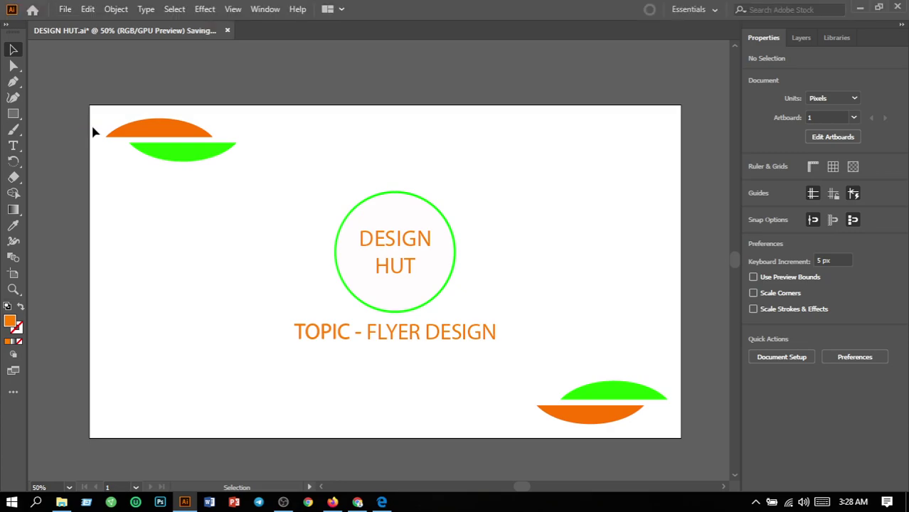
left_click(64, 10)
mouse_move(91, 244)
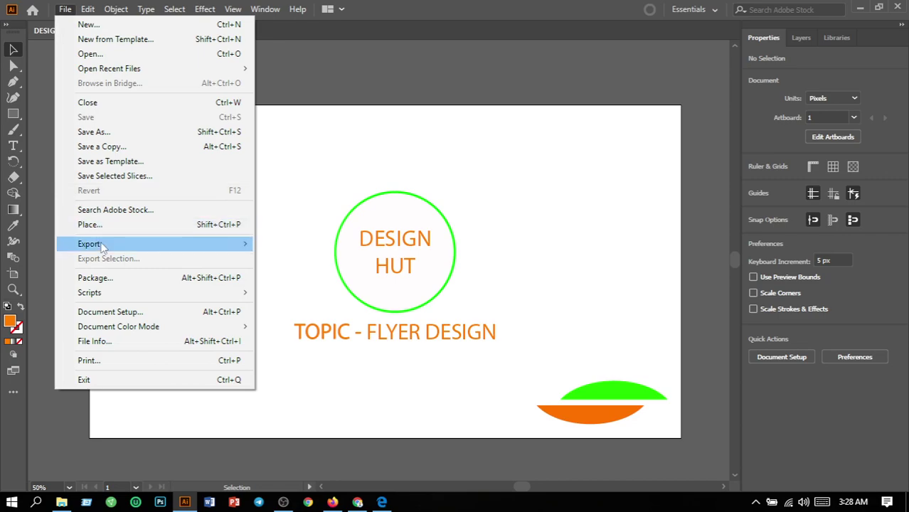
left_click(297, 261)
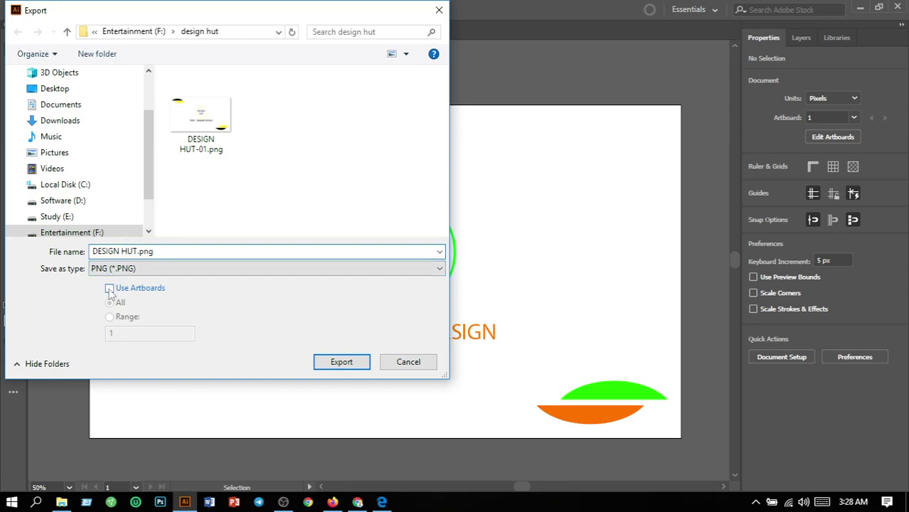
left_click(111, 290)
left_click(343, 363)
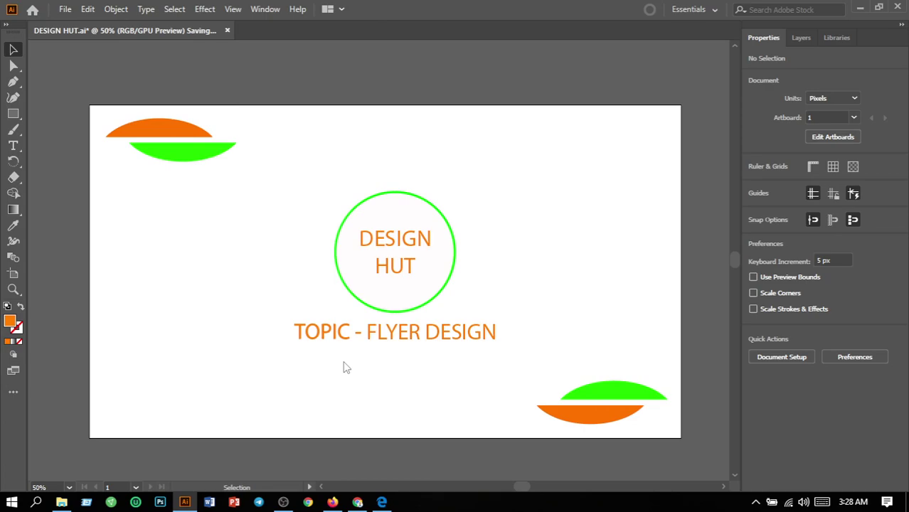
left_click(466, 455)
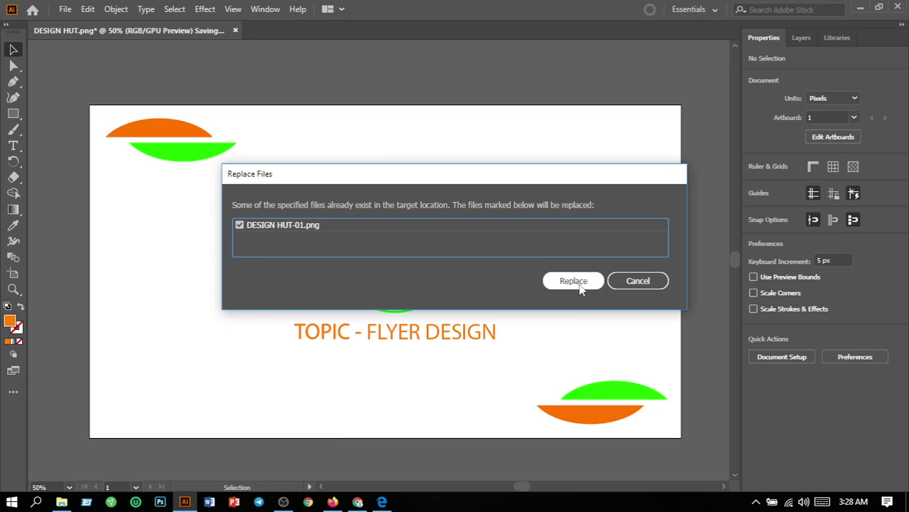
left_click(580, 287)
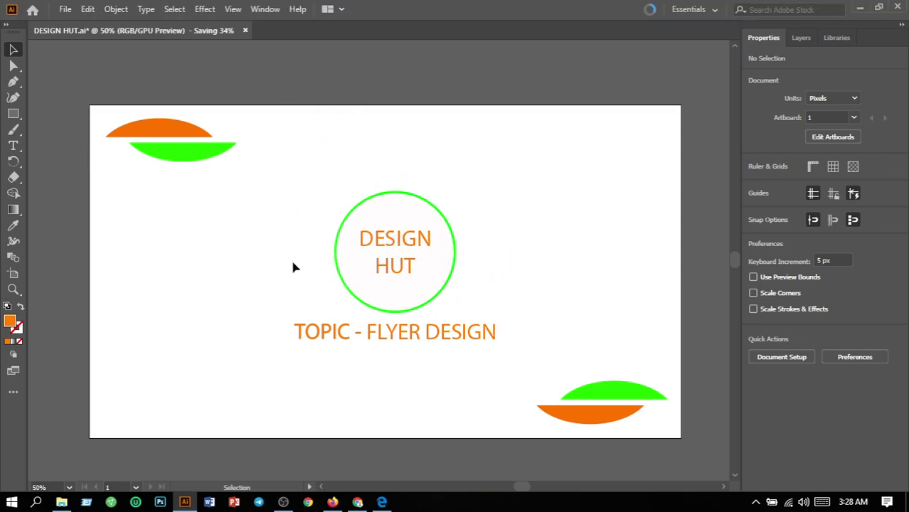
Step: Create an Untitled-1 document using the 8.3 x 11.7 in Custom preset
left_click(65, 8)
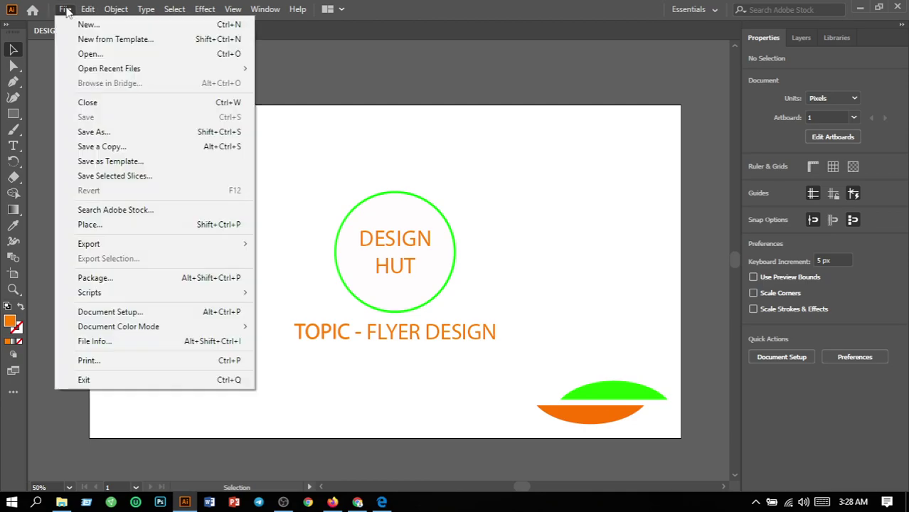
left_click(97, 27)
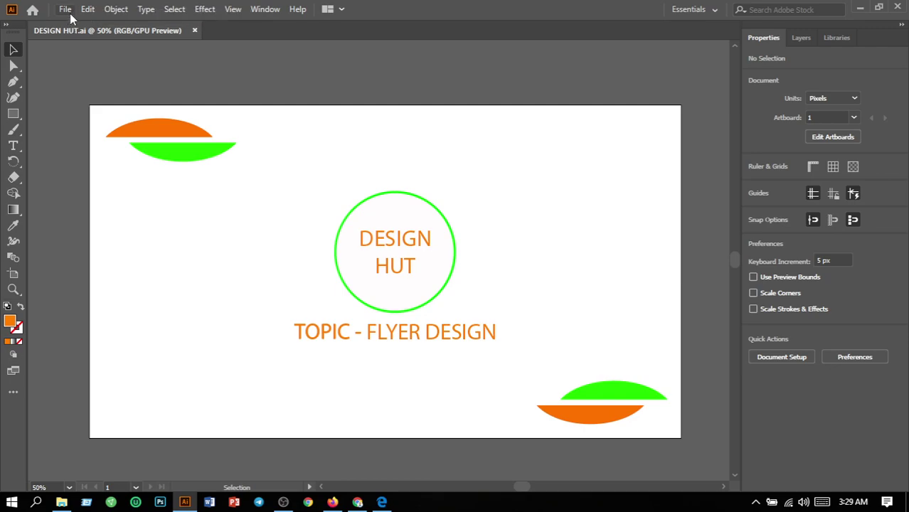
key("ctrl+n")
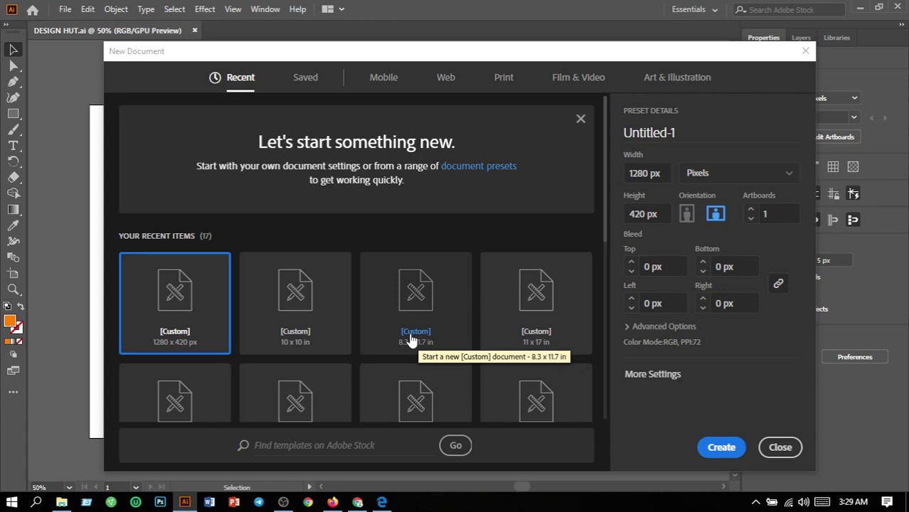
left_click(410, 340)
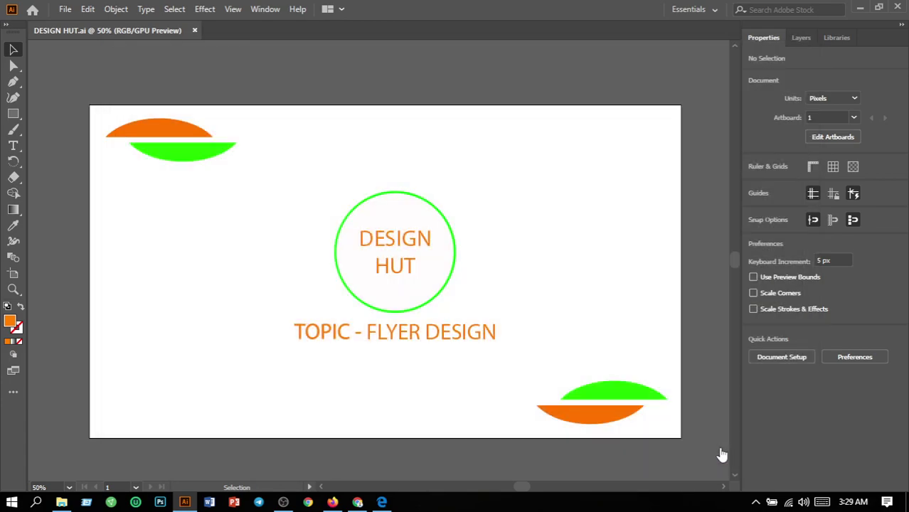
key("ctrl+n")
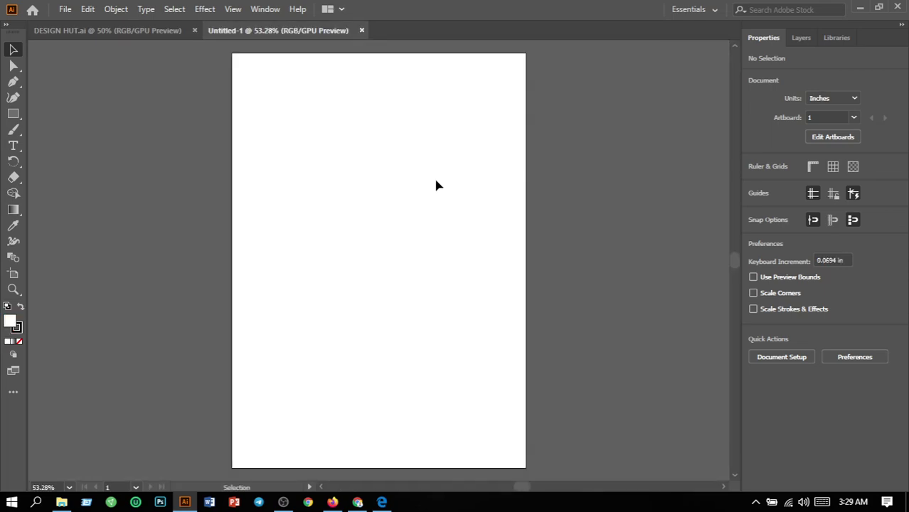
Step: Place the Brazil flag PNG from the Pictures folder
left_click(62, 11)
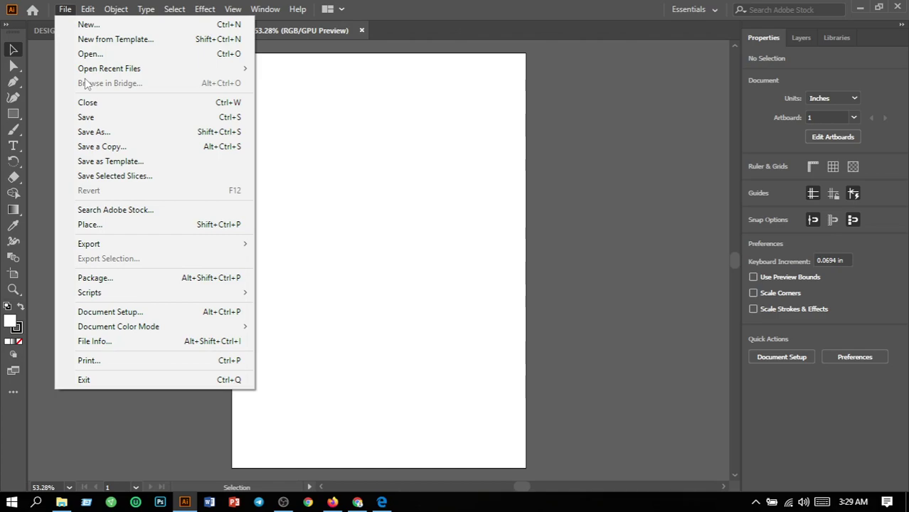
left_click(114, 226)
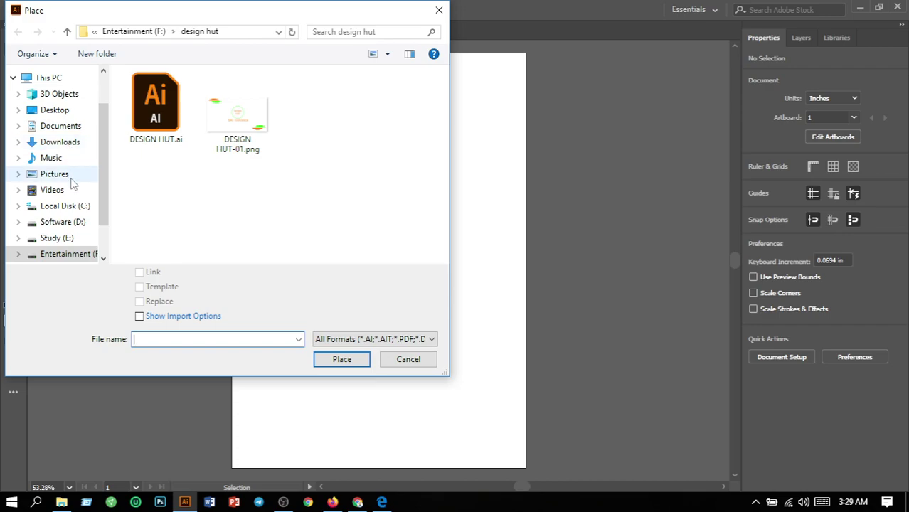
left_click(71, 175)
scroll(217, 187, "down", 3)
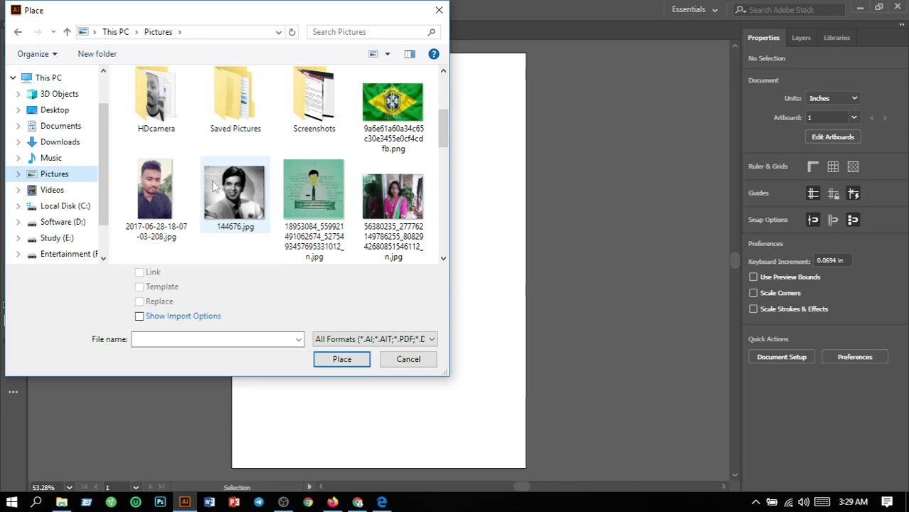
left_click(375, 128)
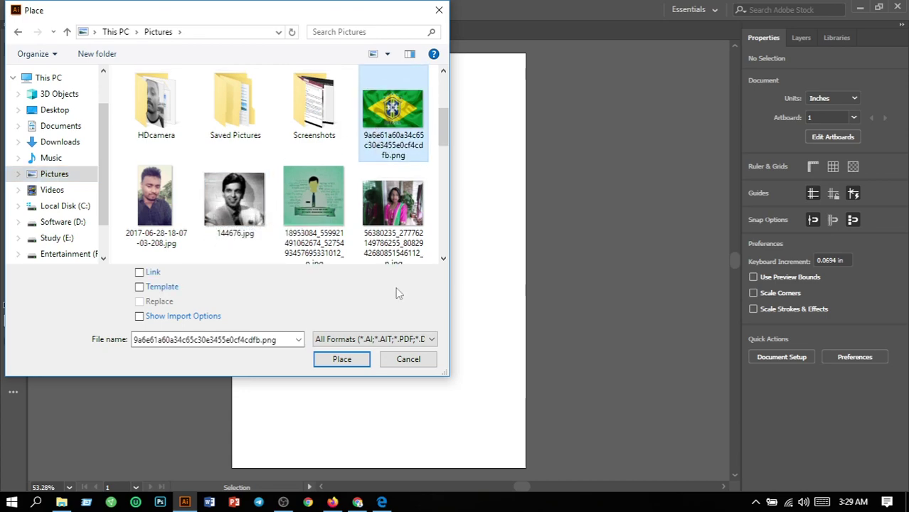
left_click(354, 362)
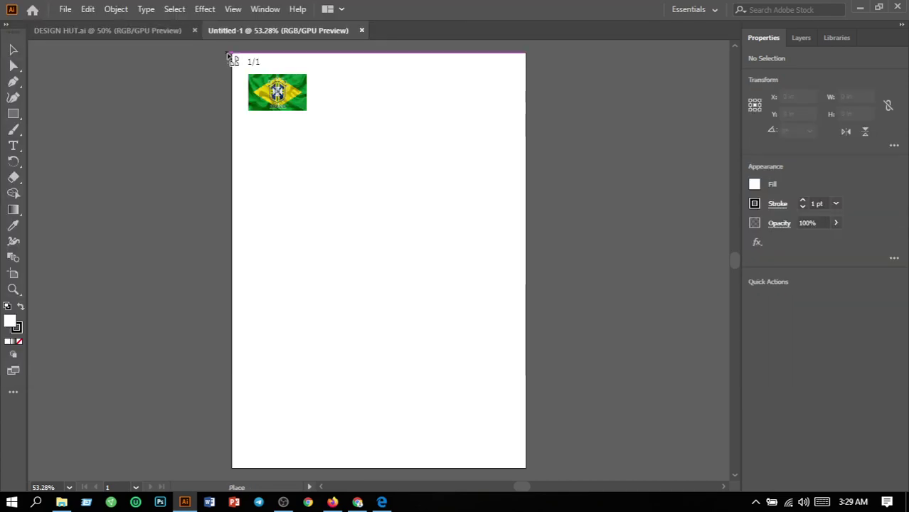
Step: Drop the flag image, scale it to full page width at the top, and stretch it to about 6.3 in tall
left_click(228, 56)
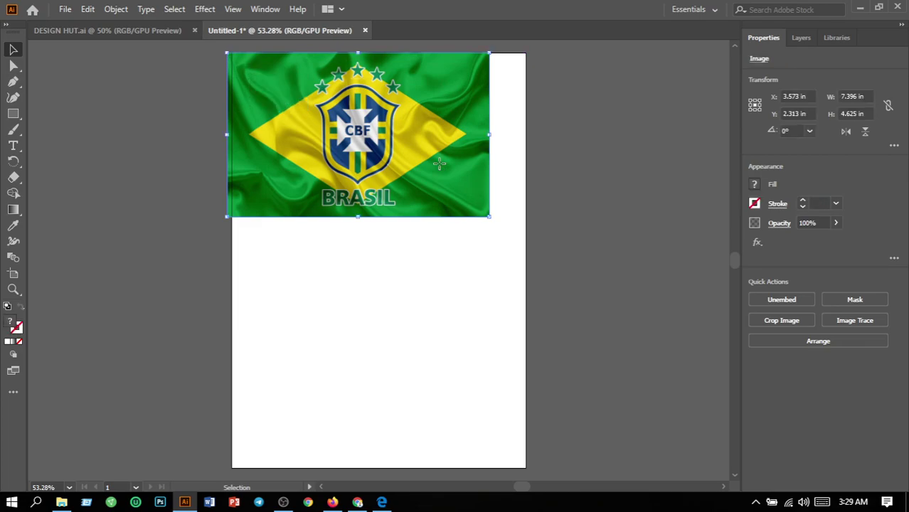
left_click_drag(440, 164, 446, 167)
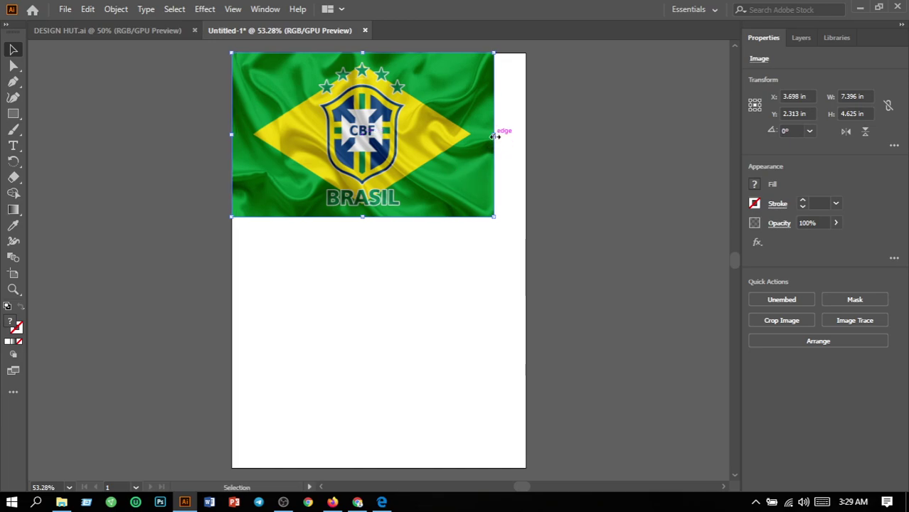
left_click_drag(495, 136, 526, 135)
left_click_drag(421, 211, 421, 219)
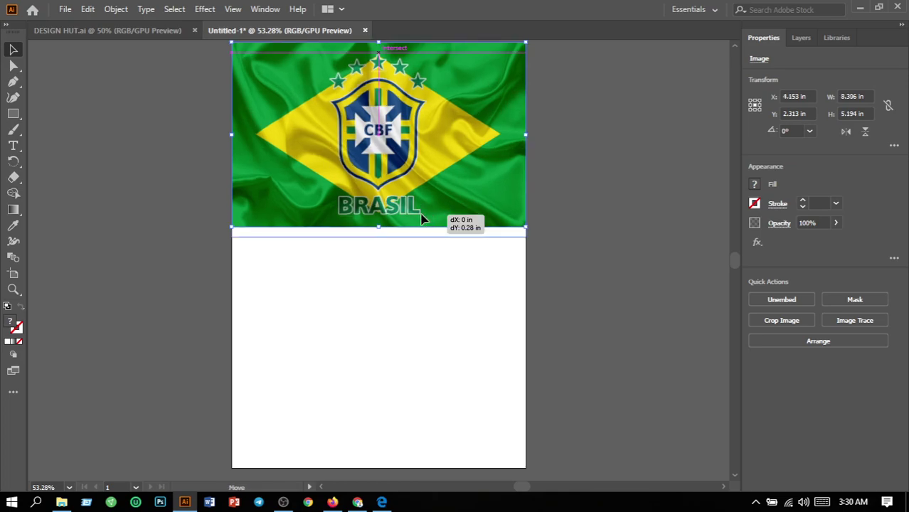
left_click_drag(421, 219, 422, 229)
left_click(476, 276)
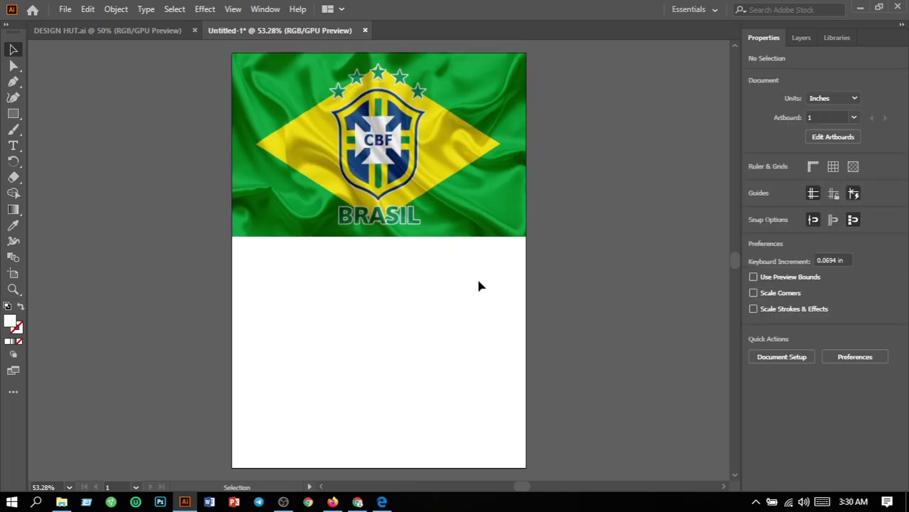
left_click(379, 232)
left_click_drag(381, 240, 380, 279)
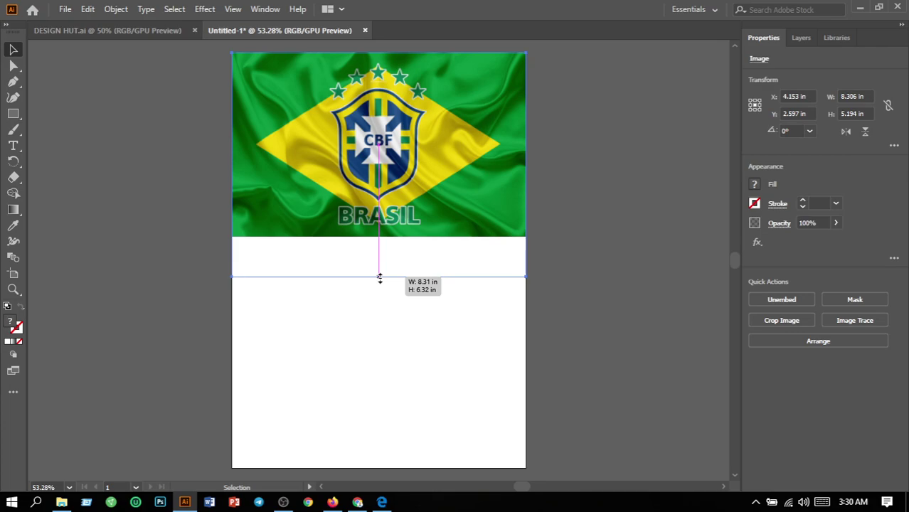
left_click_drag(380, 279, 380, 277)
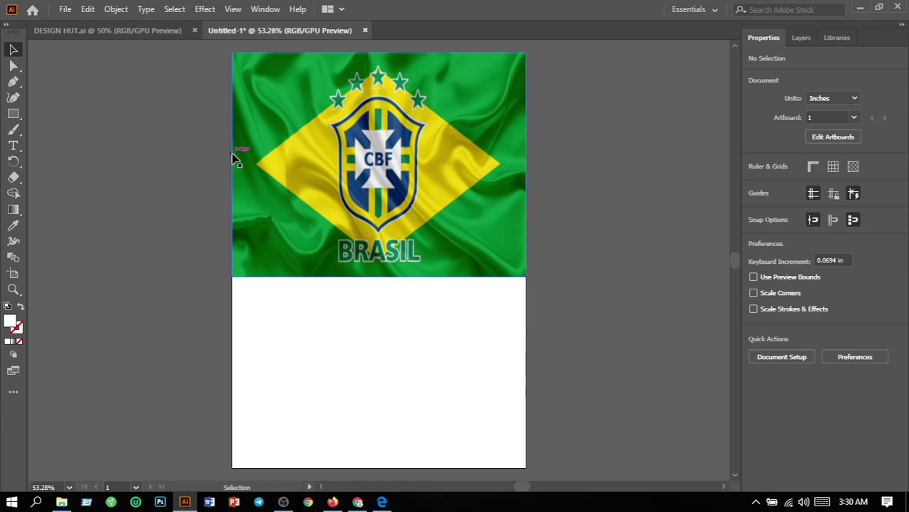
Step: Pen a closed shape from the top-left corner, curving to the flag's bottom-right, then along the bottom corners
left_click(16, 82)
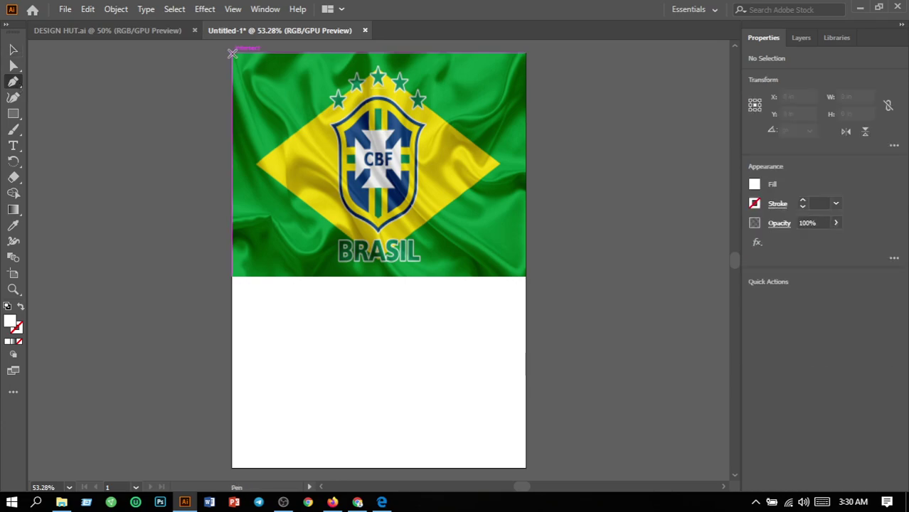
left_click(232, 52)
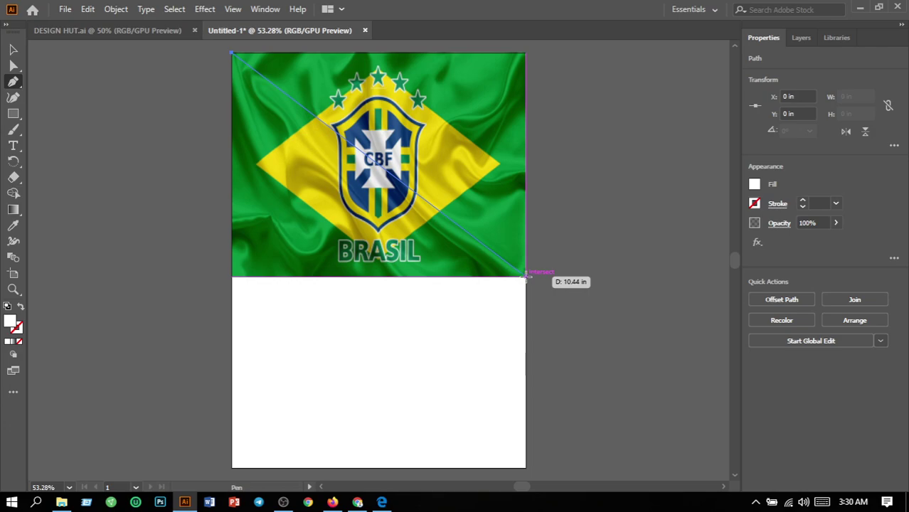
mouse_move(525, 275)
left_mouse_down()
mouse_move(557, 272)
mouse_move(818, 311)
mouse_move(503, 266)
left_mouse_up()
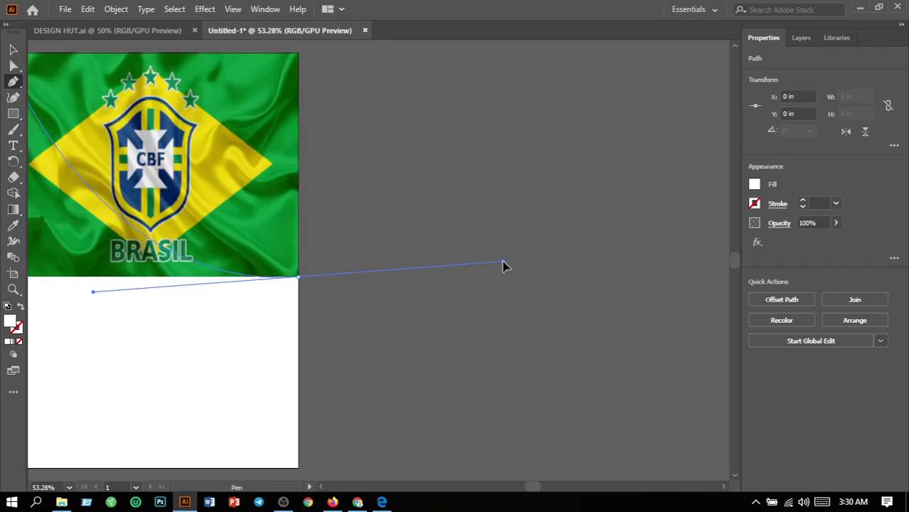
left_click_drag(503, 267, 495, 262)
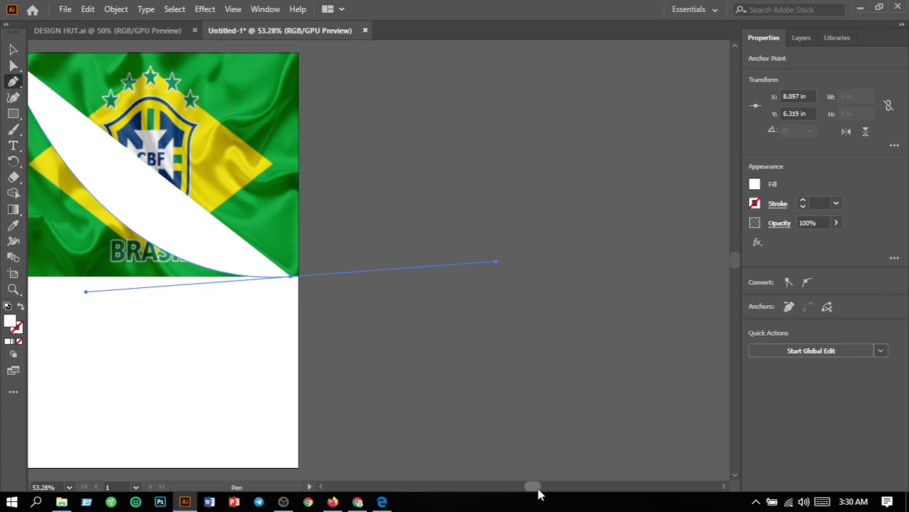
scroll(538, 493, "left", 3)
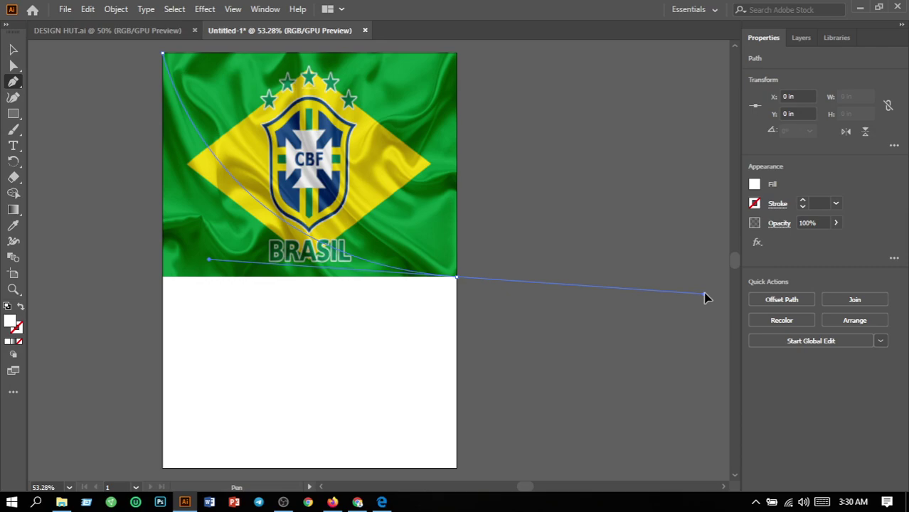
left_click_drag(707, 297, 718, 277)
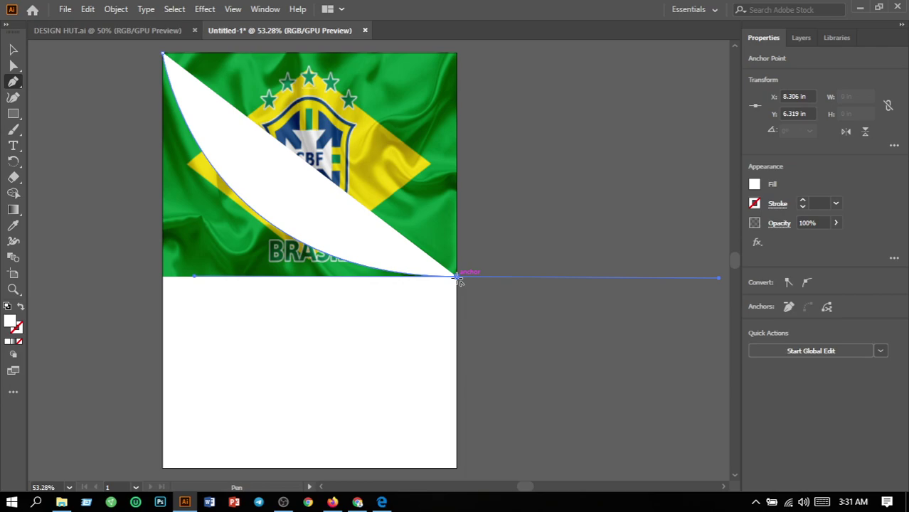
left_click(457, 277)
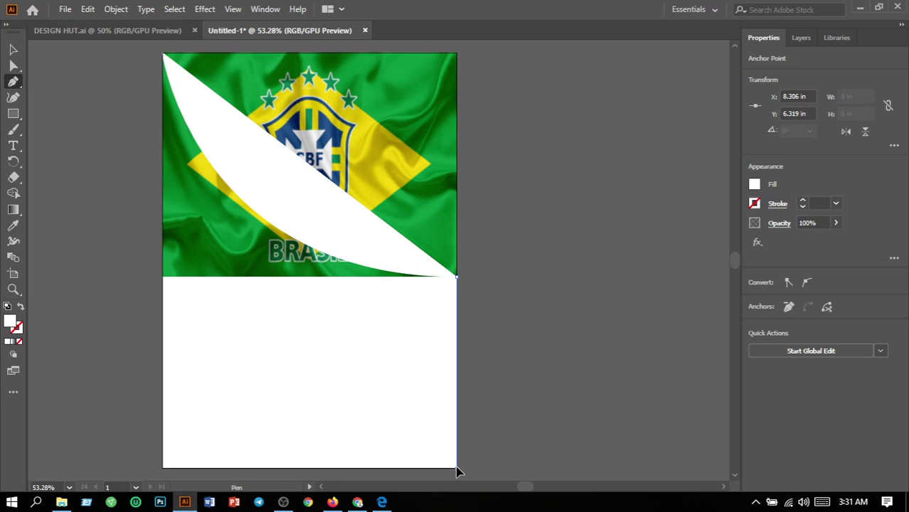
left_click(458, 468)
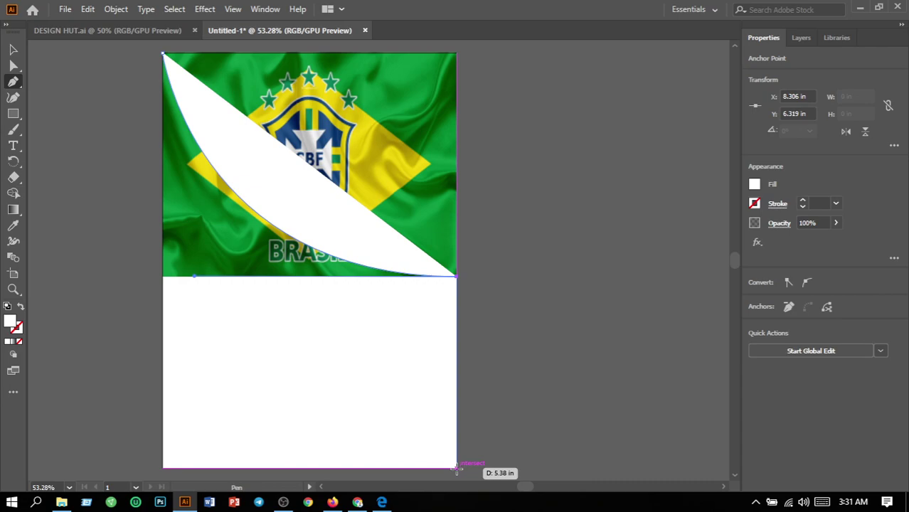
left_click(457, 469)
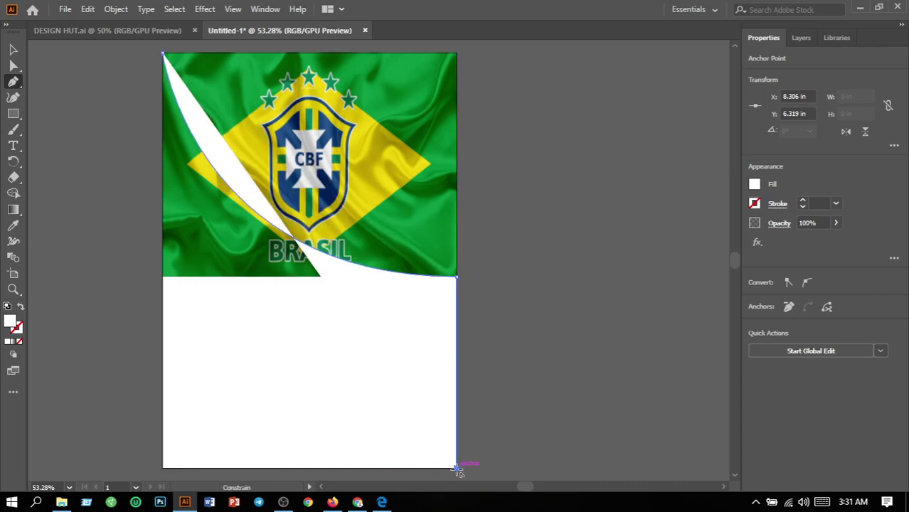
left_click(163, 467)
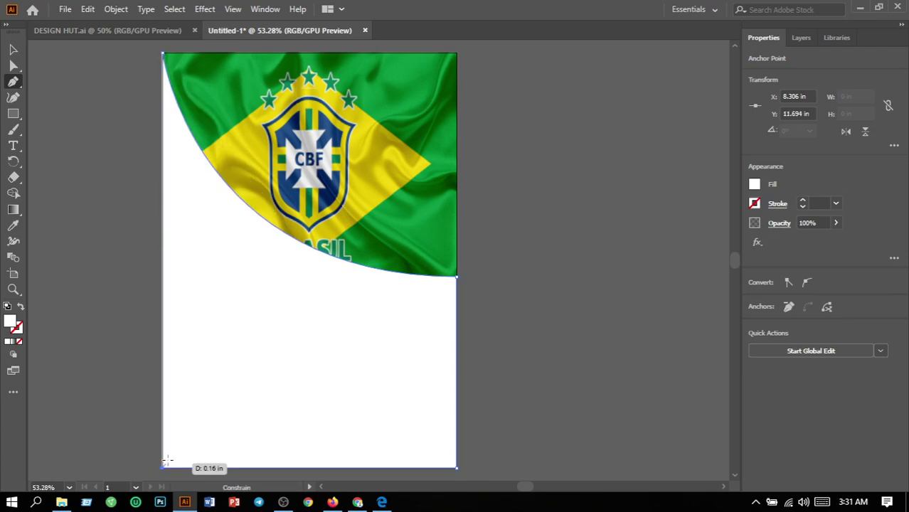
left_click(164, 55)
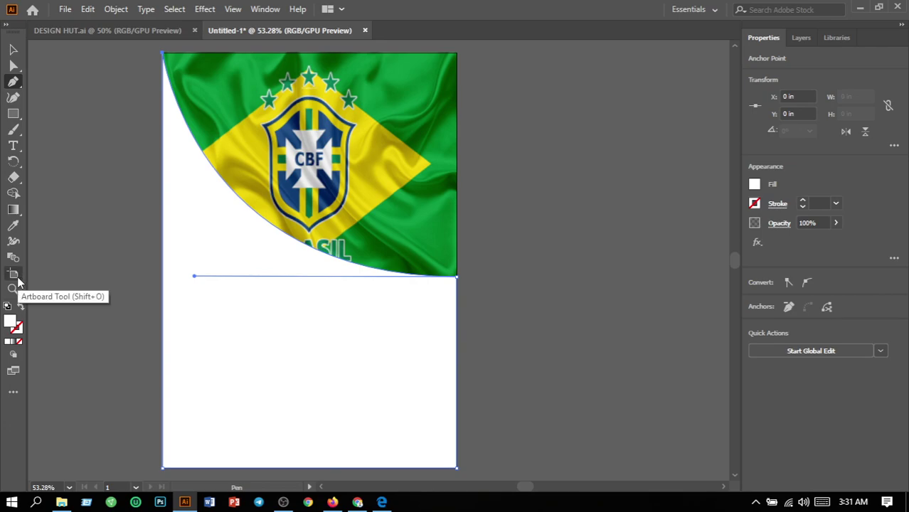
Step: Set the curved shape's fill to yellow FFE600 and select it
double_click(10, 324)
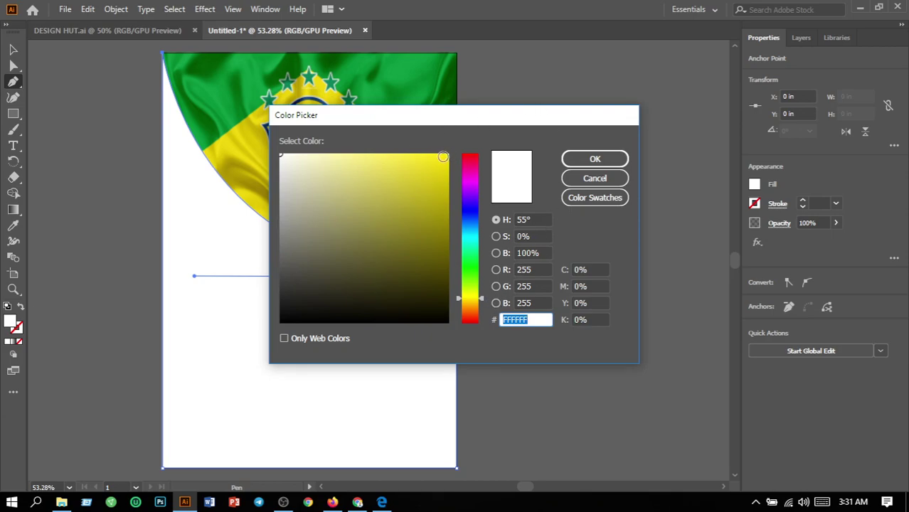
left_click(451, 152)
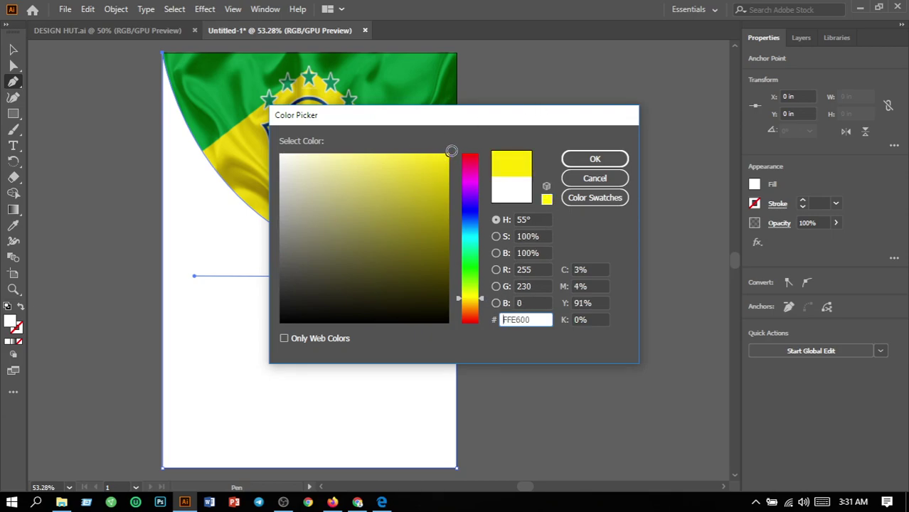
left_click(615, 163)
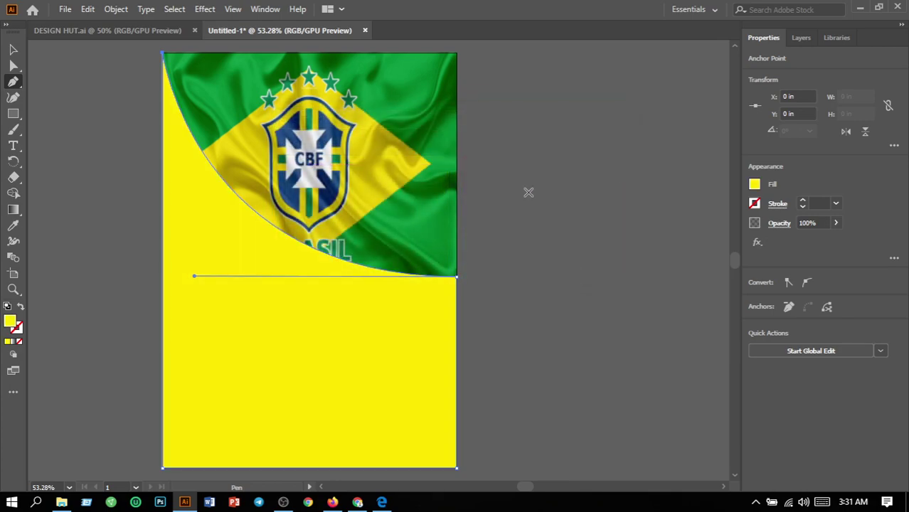
left_click(11, 52)
left_click(313, 246)
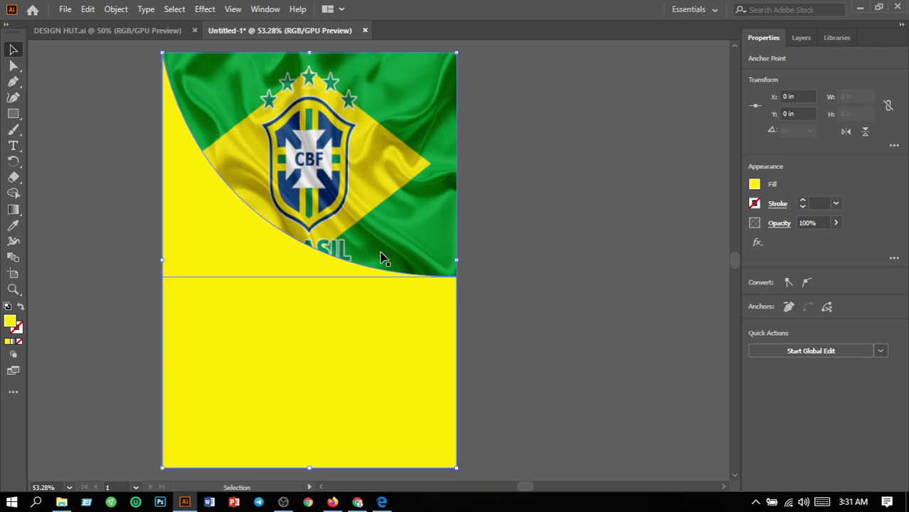
left_click(14, 210)
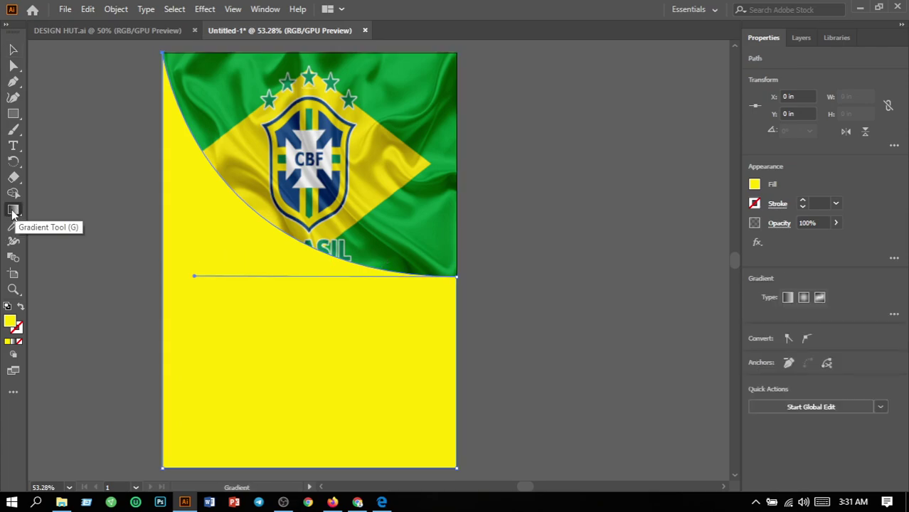
Step: Apply a gradient with a yellow left stop and an RGB Green right stop
left_click(789, 299)
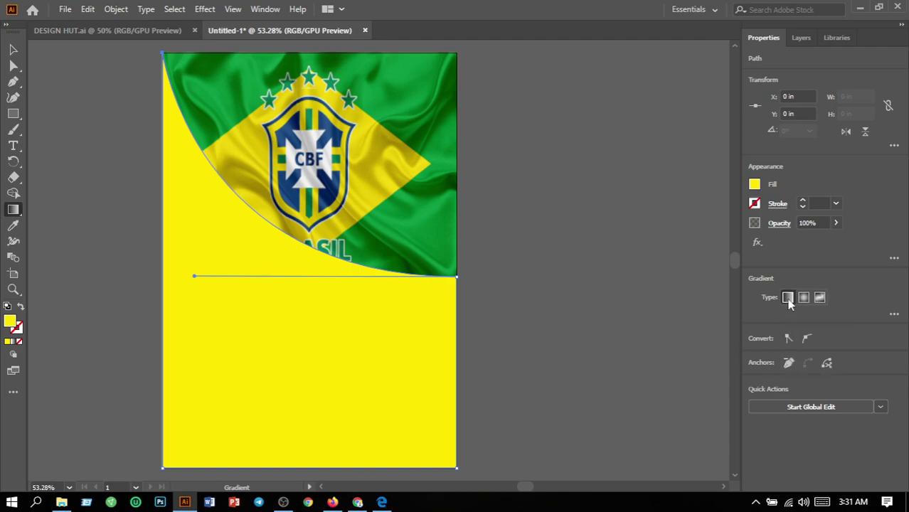
left_click(895, 316)
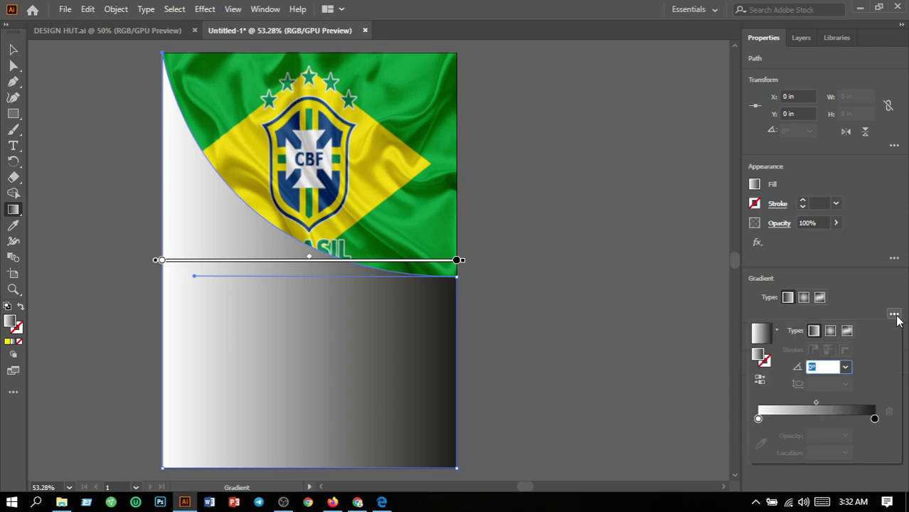
double_click(759, 419)
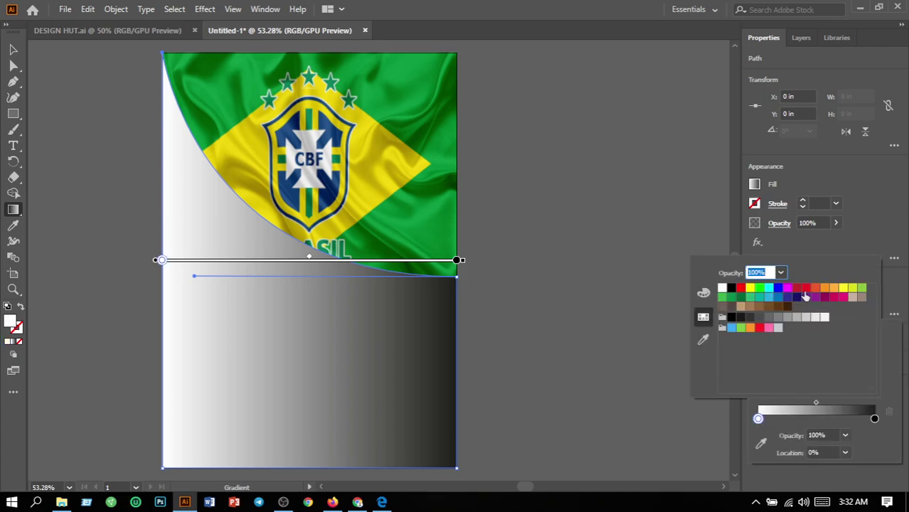
left_click(750, 288)
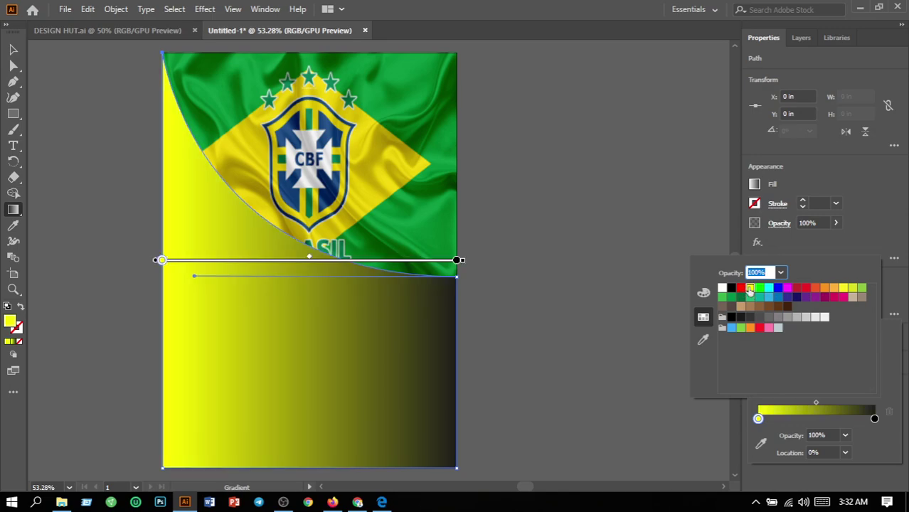
left_click(875, 419)
double_click(875, 419)
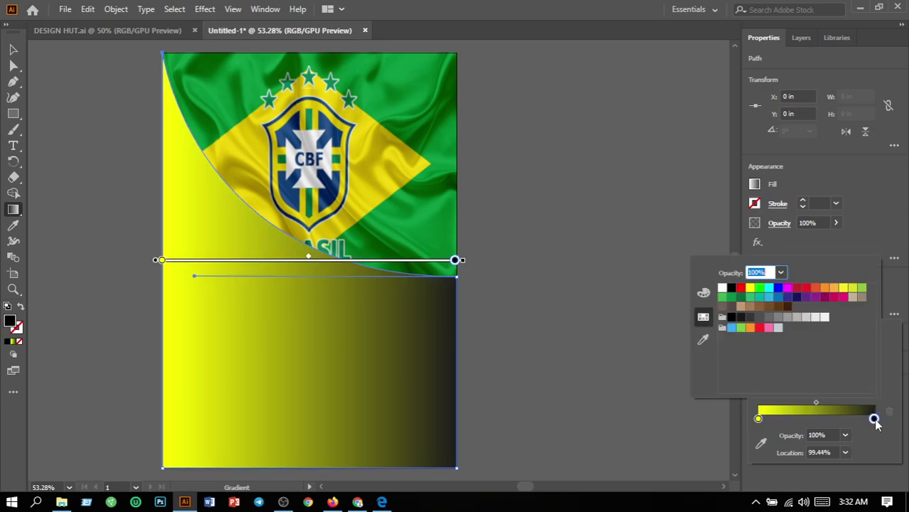
left_click(853, 289)
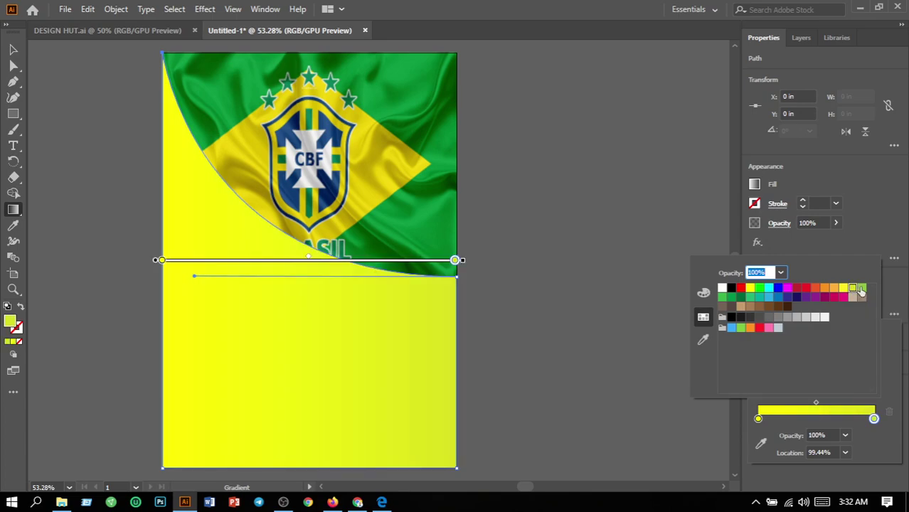
left_click(861, 288)
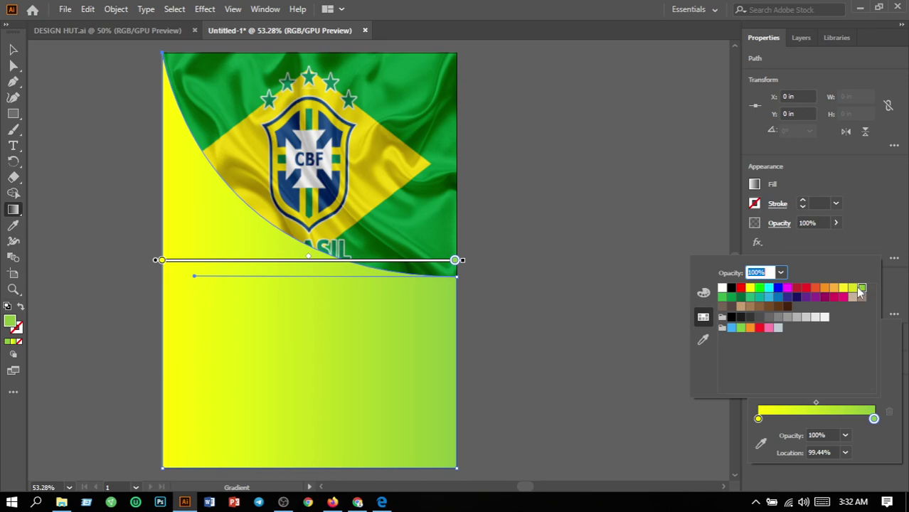
left_click(759, 288)
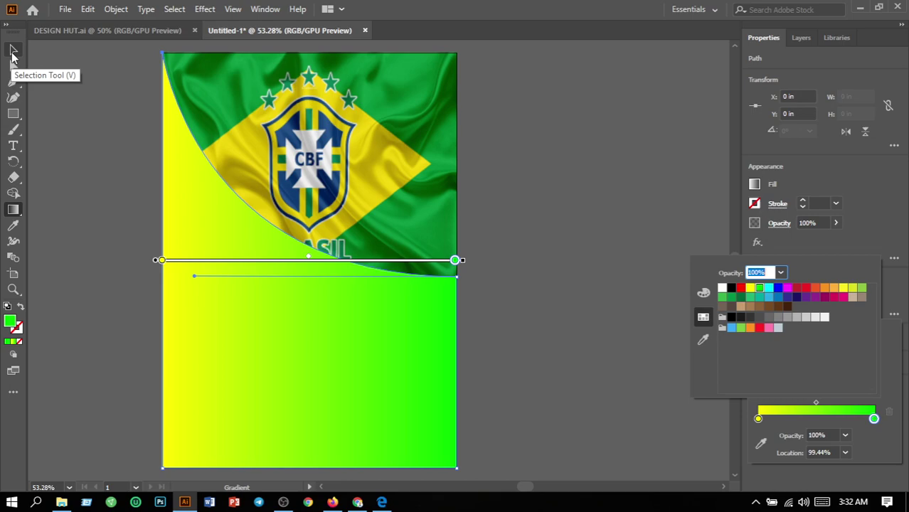
key("Escape")
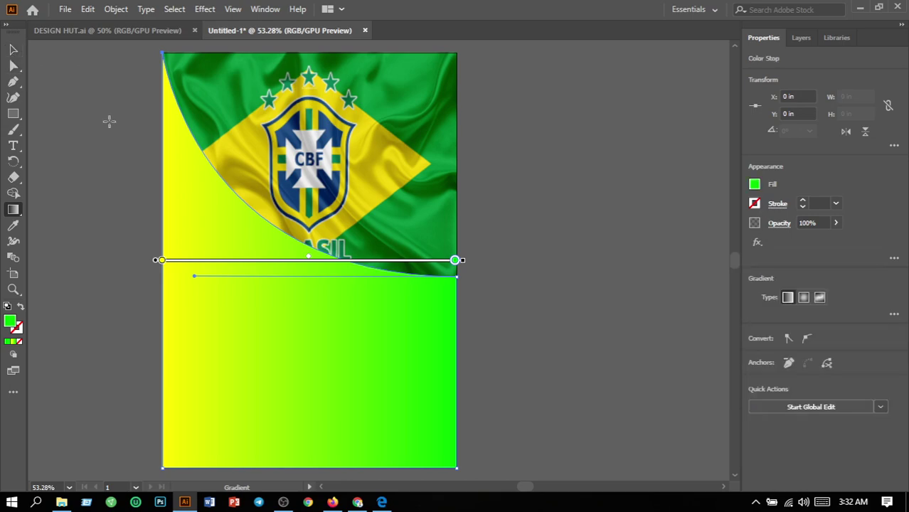
left_click(12, 50)
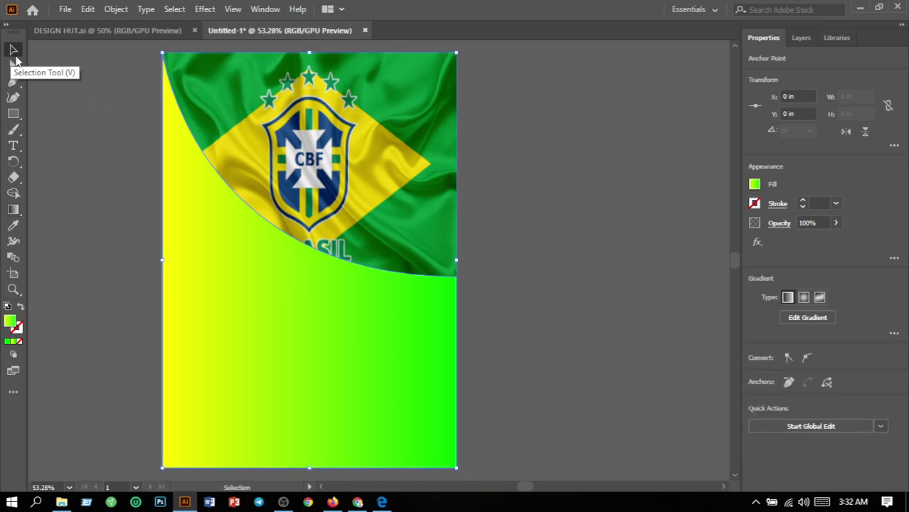
Step: Lock the yellow-green gradient shape with Object > Lock > Selection
left_click(231, 214)
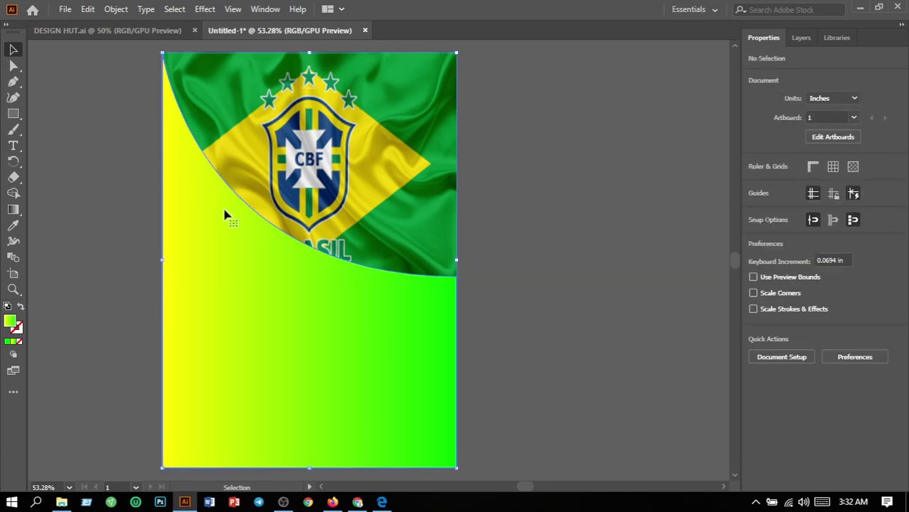
left_click(107, 11)
mouse_move(166, 99)
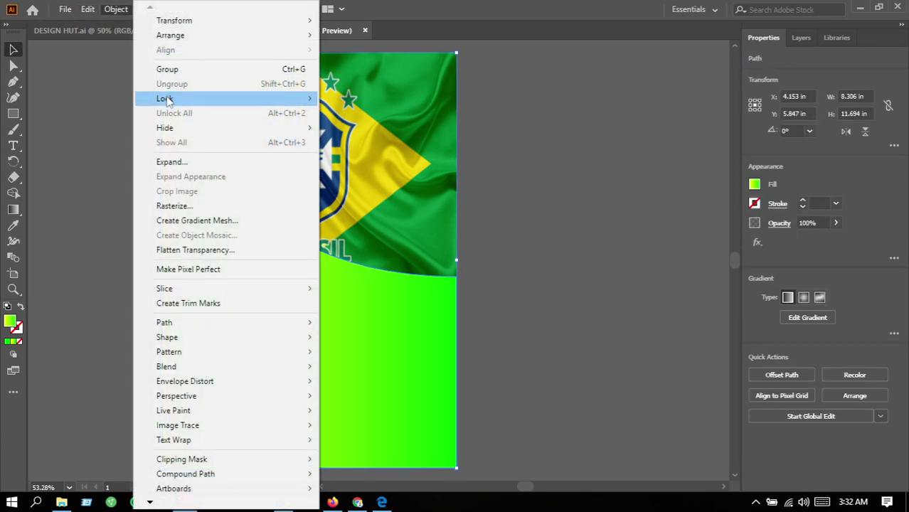
left_click(342, 99)
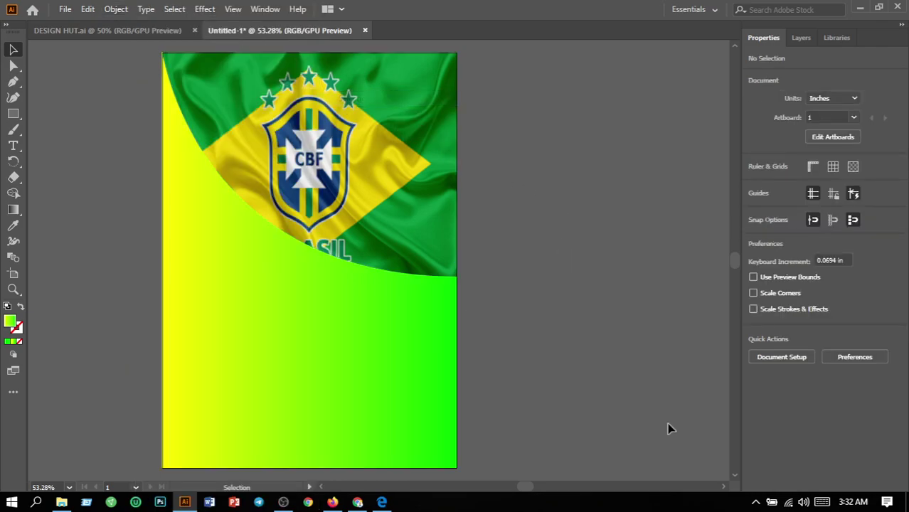
left_click_drag(524, 487, 522, 488)
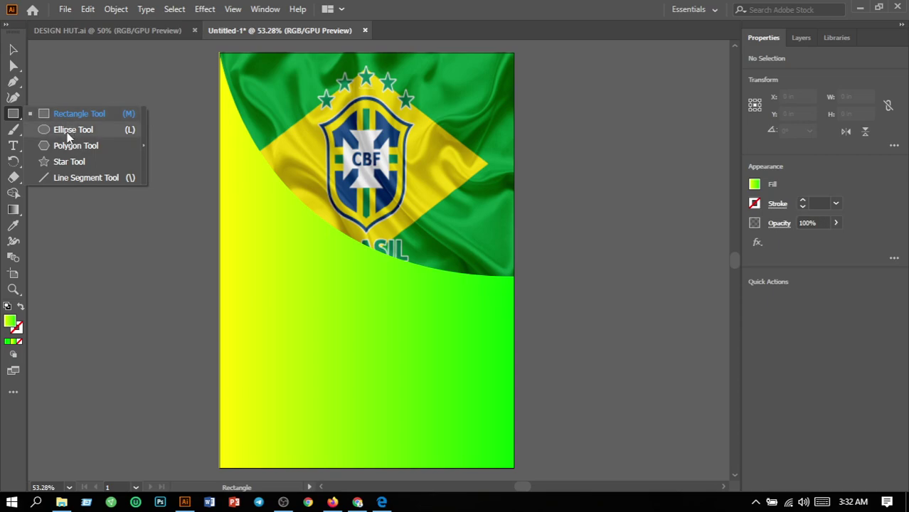
Step: Draw a circle left of the CBF crest and fill it with dark green 017C01
left_click_drag(19, 118, 67, 132)
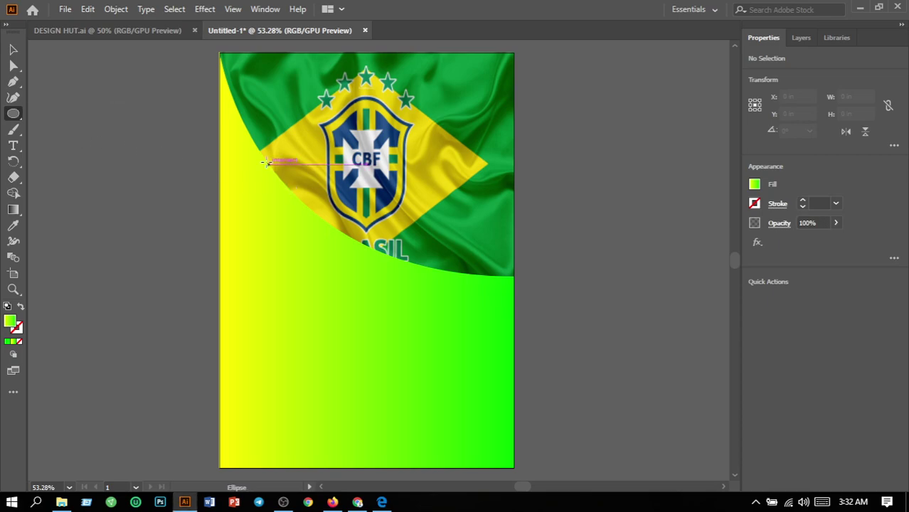
mouse_move(269, 167)
left_mouse_down()
mouse_move(323, 239)
mouse_move(393, 276)
mouse_move(360, 259)
left_mouse_up()
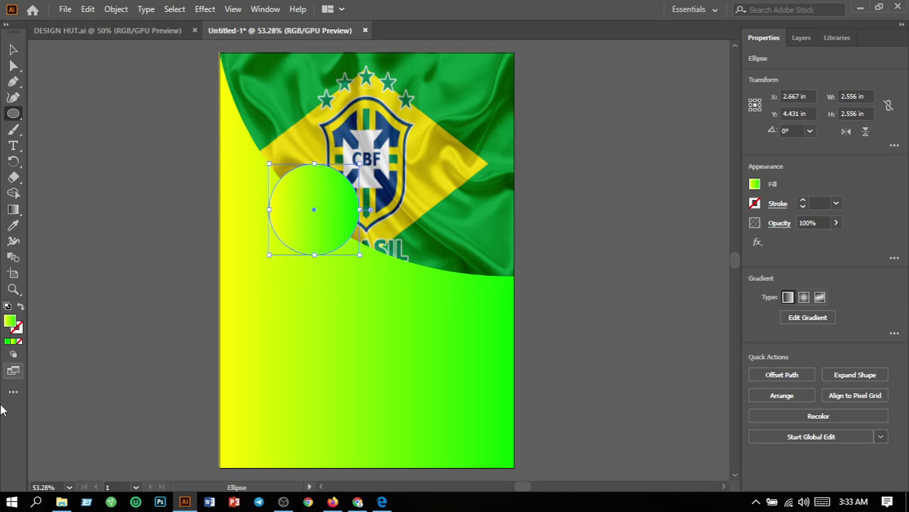
left_click(8, 343)
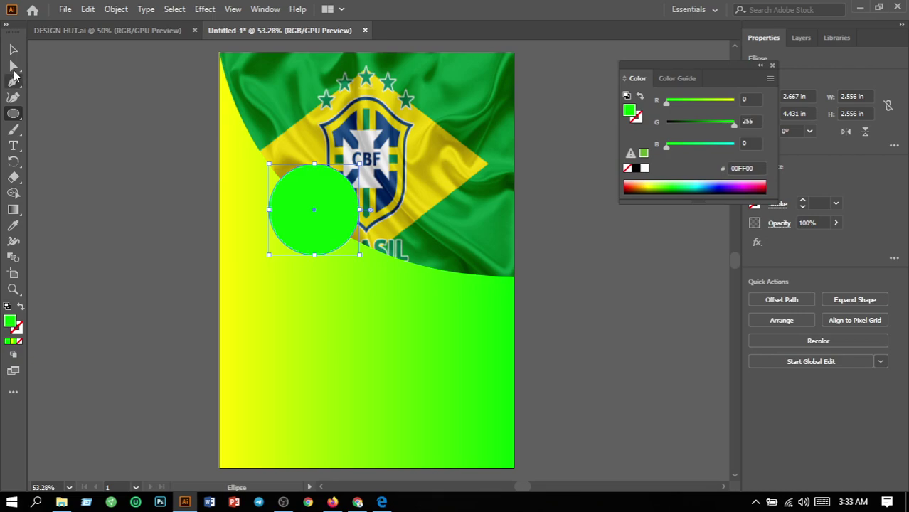
double_click(11, 324)
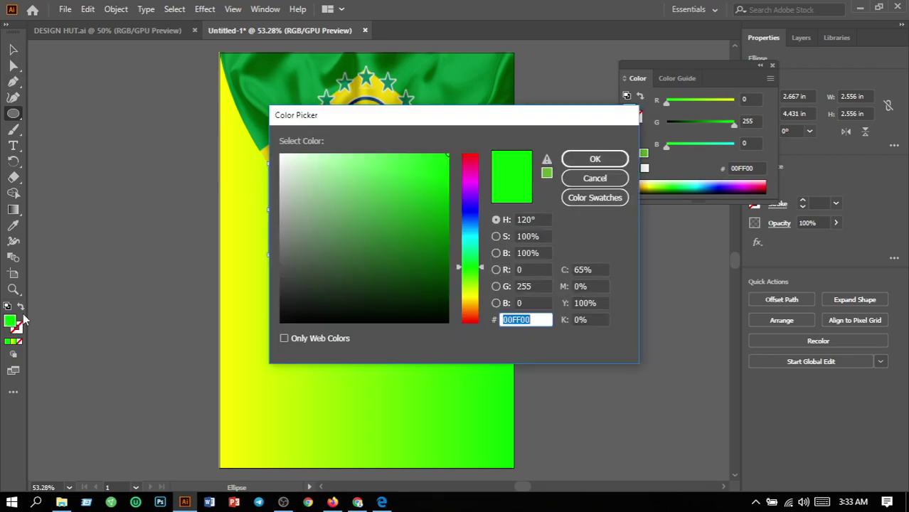
left_click(447, 248)
left_click_drag(448, 248, 446, 240)
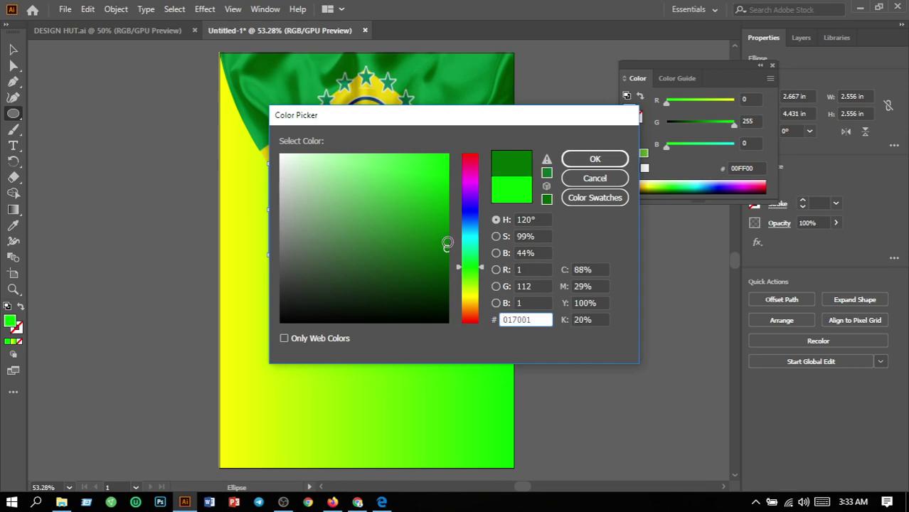
left_click(595, 159)
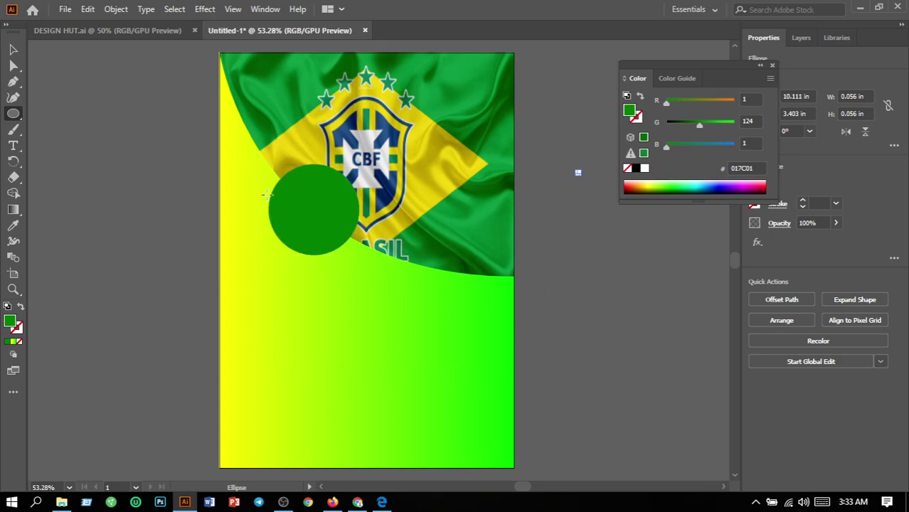
Step: Nudge the green circle slightly down and left, then deselect it
left_click(14, 51)
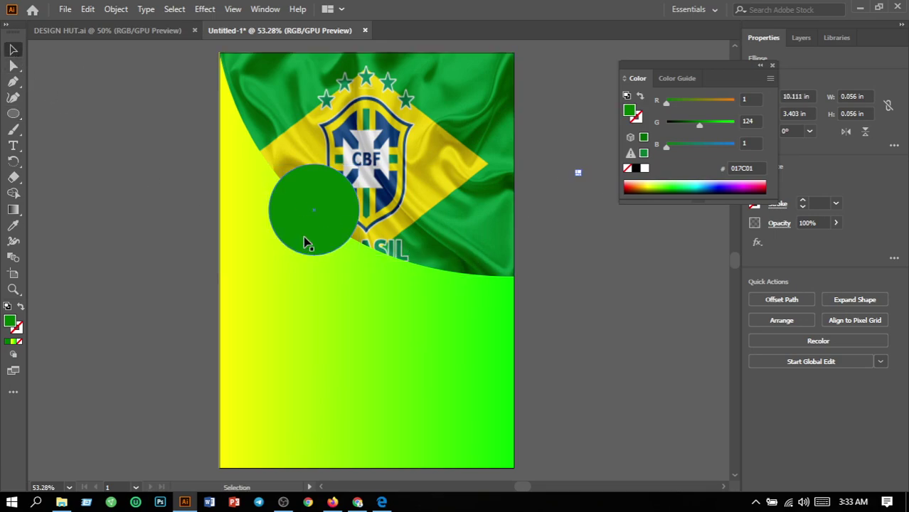
left_click_drag(303, 244, 289, 252)
left_click(365, 320)
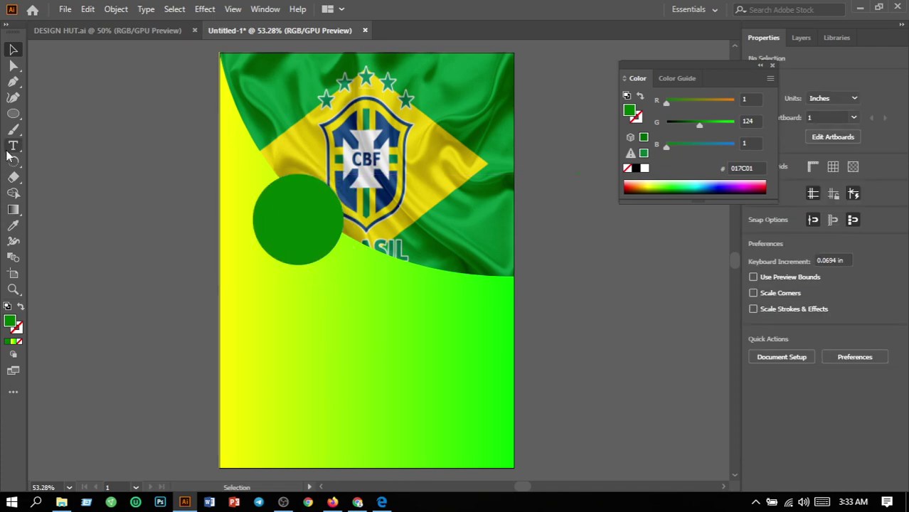
Step: Type 'BRASIL' at 36 pt inside the green circle
left_click_drag(13, 146, 52, 145)
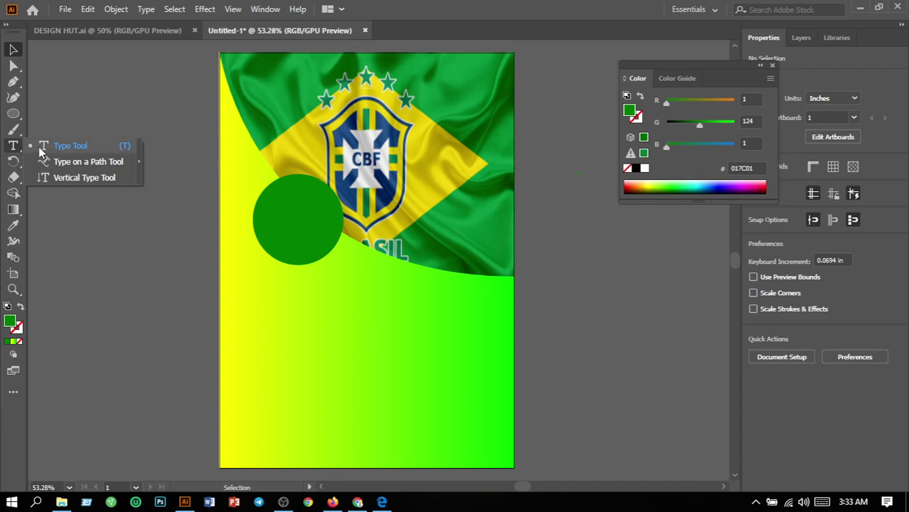
left_click(281, 227)
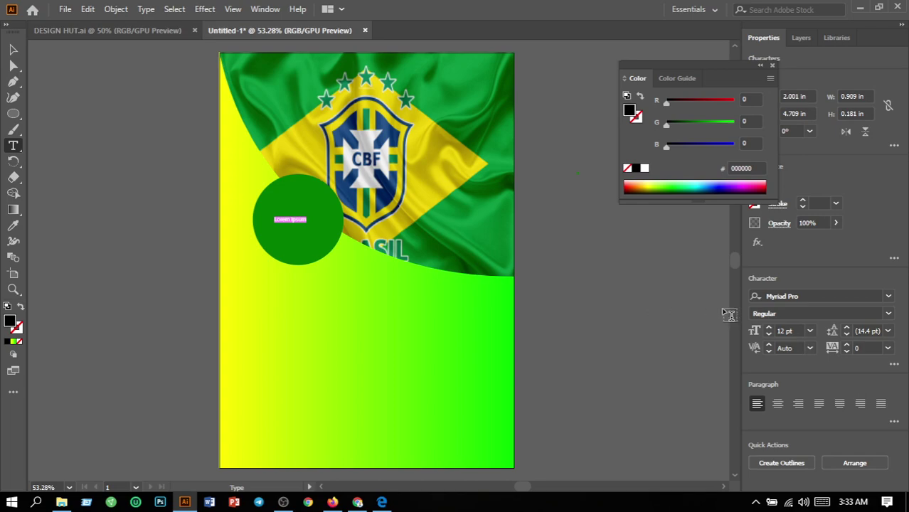
left_click(810, 331)
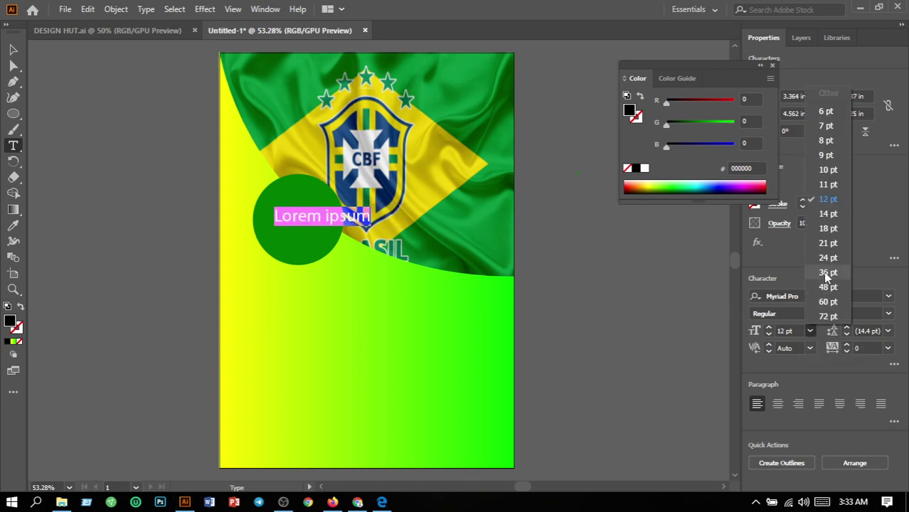
left_click(827, 274)
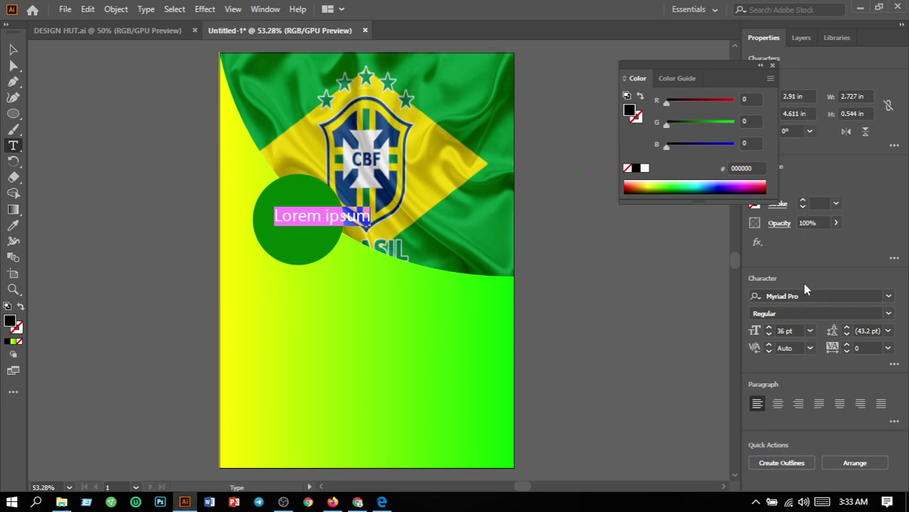
type("BRAS")
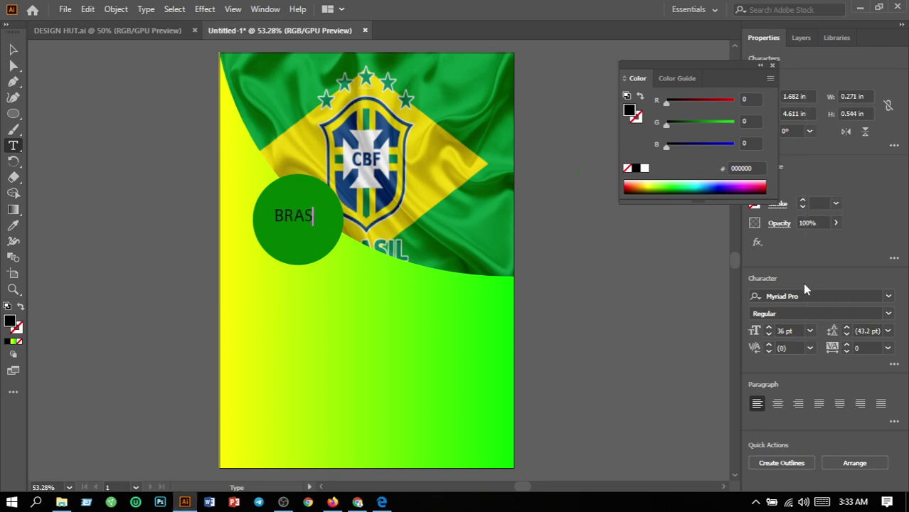
type("IL")
left_click(11, 49)
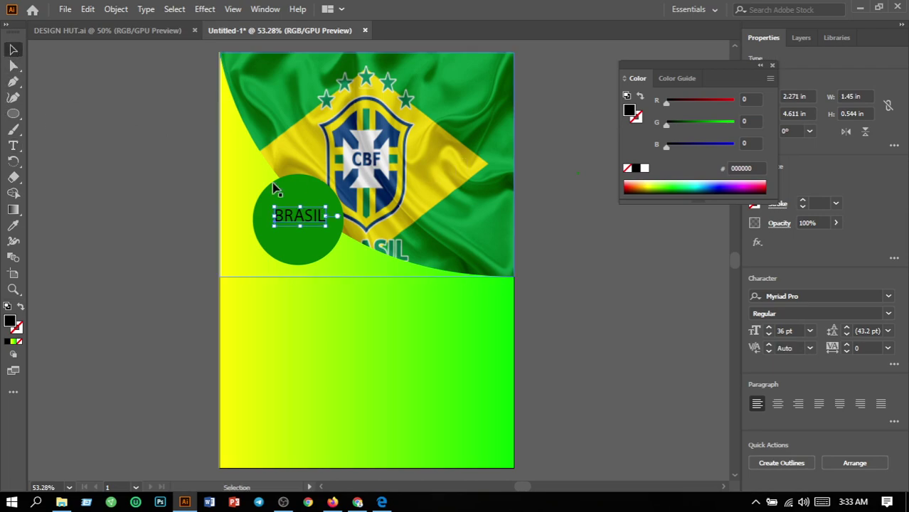
Step: Fill BRASIL with near-white FAFCFA and move it slightly lower in the circle
double_click(11, 322)
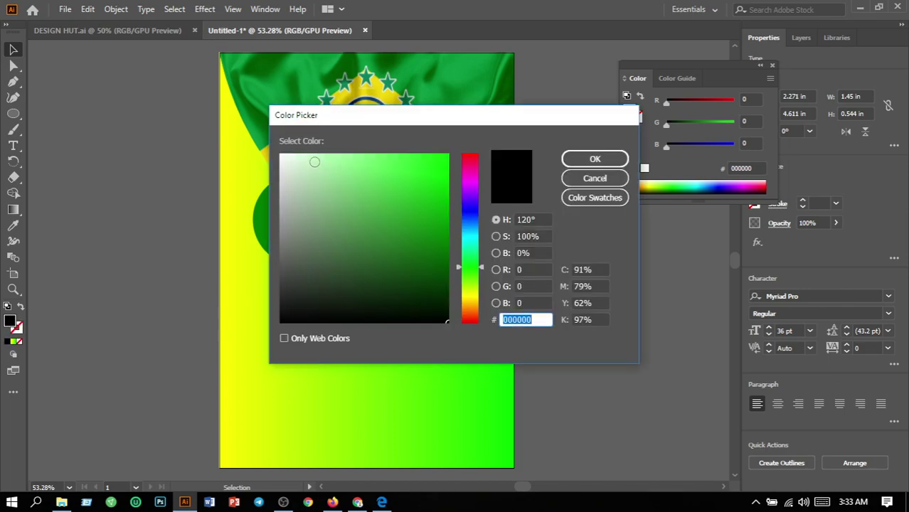
left_click(282, 155)
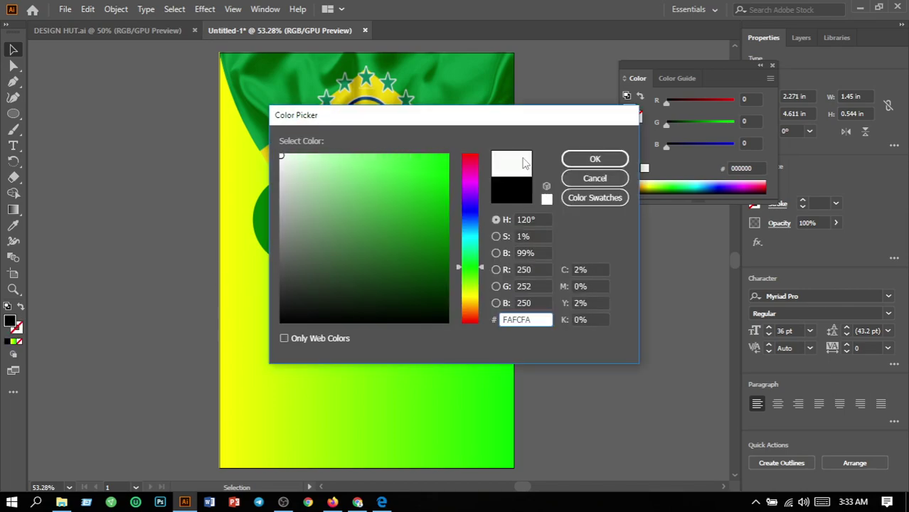
left_click(592, 160)
left_click(544, 243)
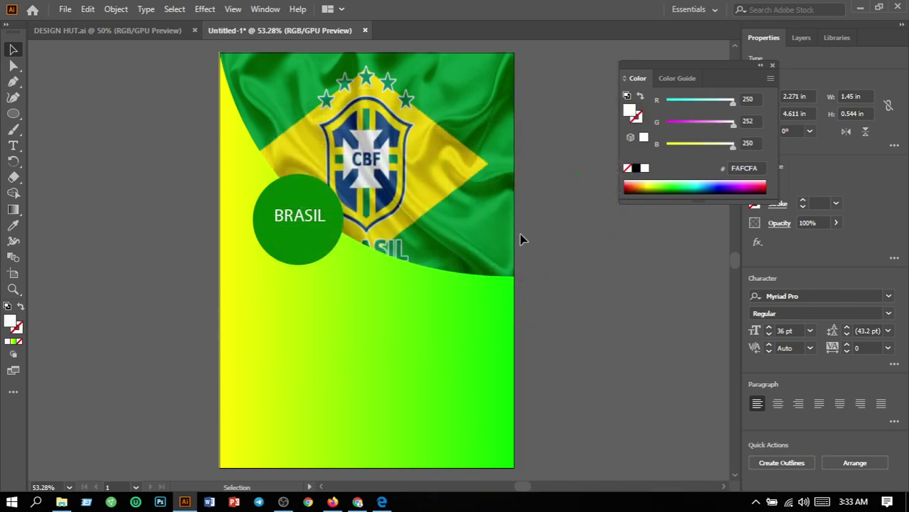
left_click_drag(284, 220, 284, 228)
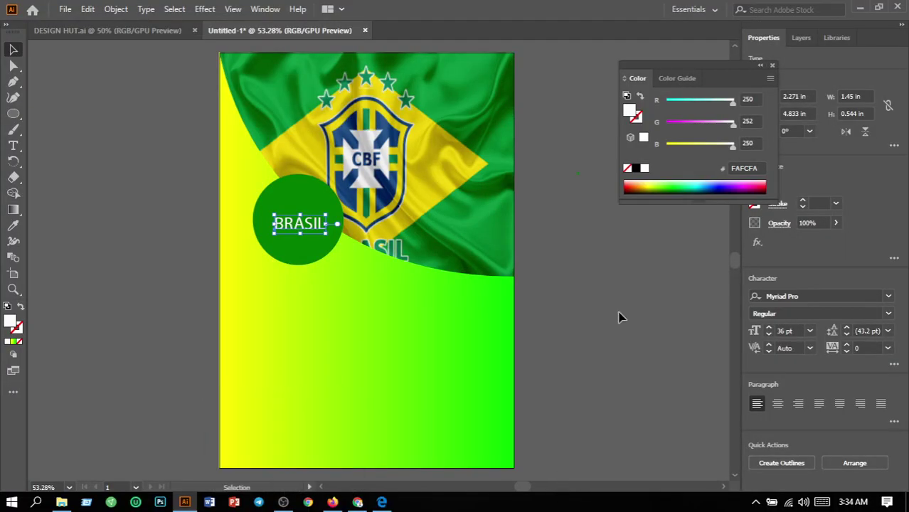
Step: Set the Type tool to 12 pt after undoing a trial placeholder text box
left_click(618, 313)
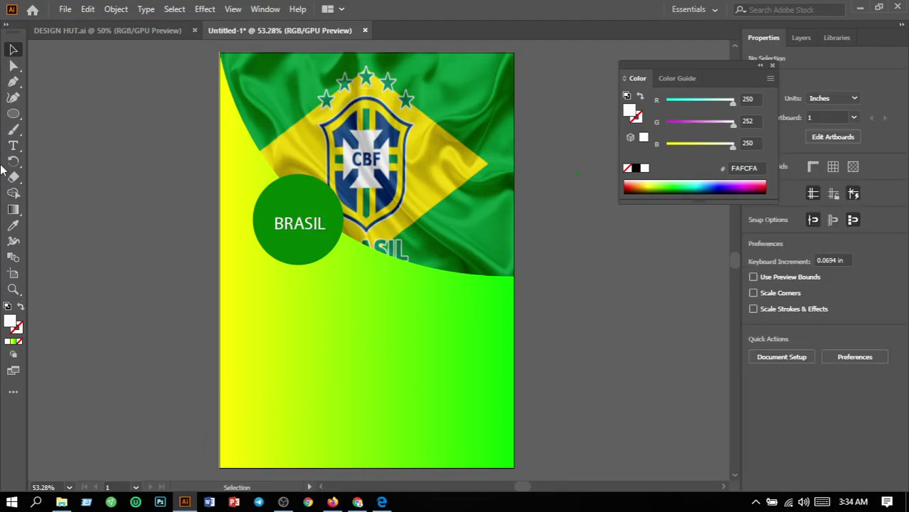
left_click(22, 148)
left_click(78, 146)
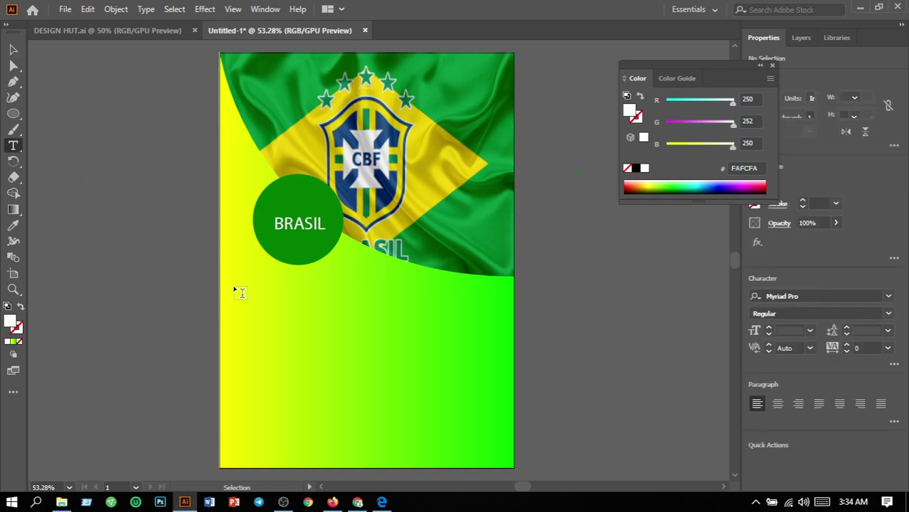
mouse_move(231, 288)
left_mouse_down()
mouse_move(330, 351)
mouse_move(345, 376)
left_mouse_up()
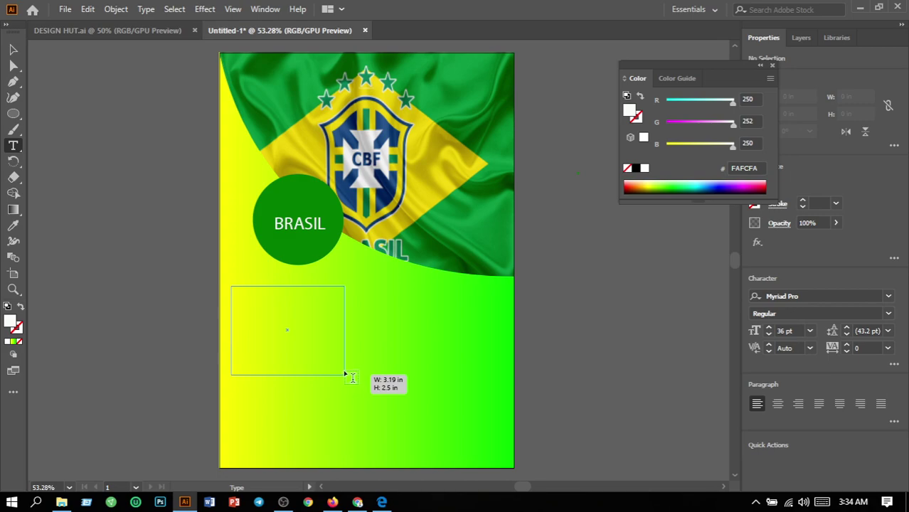
left_click_drag(345, 376, 344, 372)
key("ctrl+z")
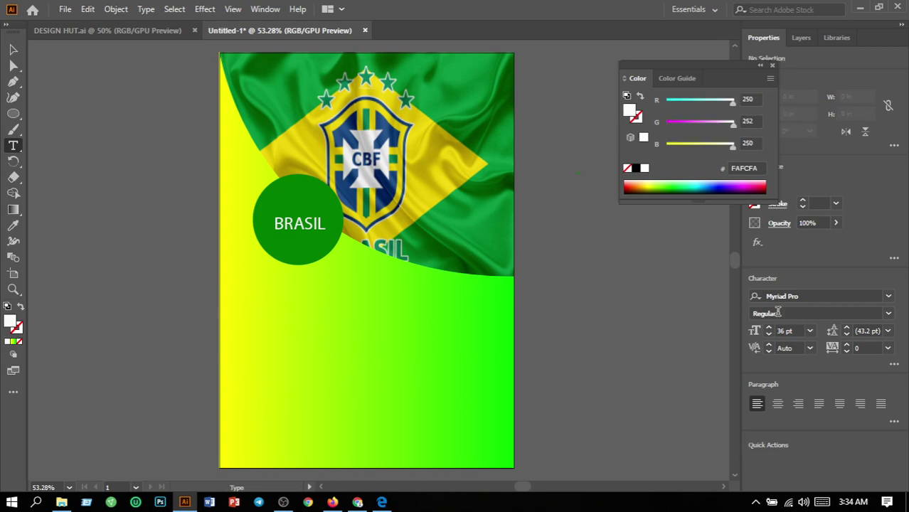
left_click(809, 332)
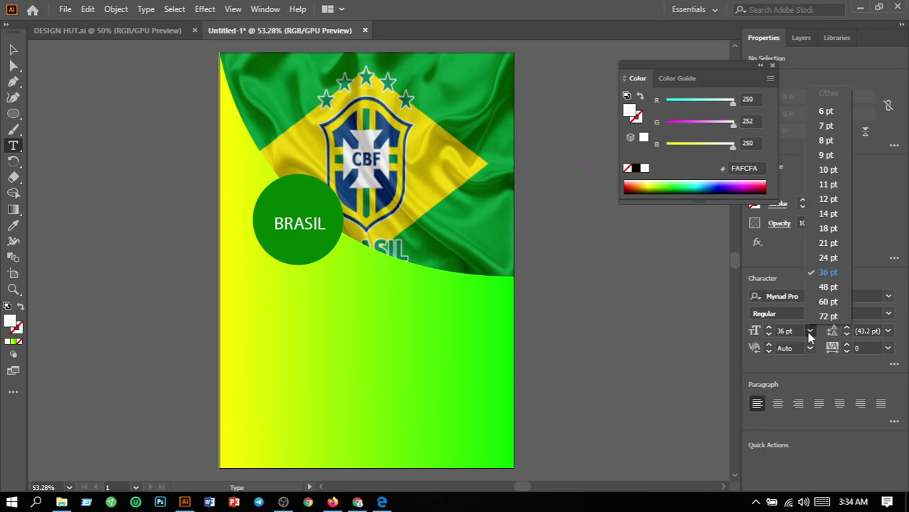
left_click(828, 184)
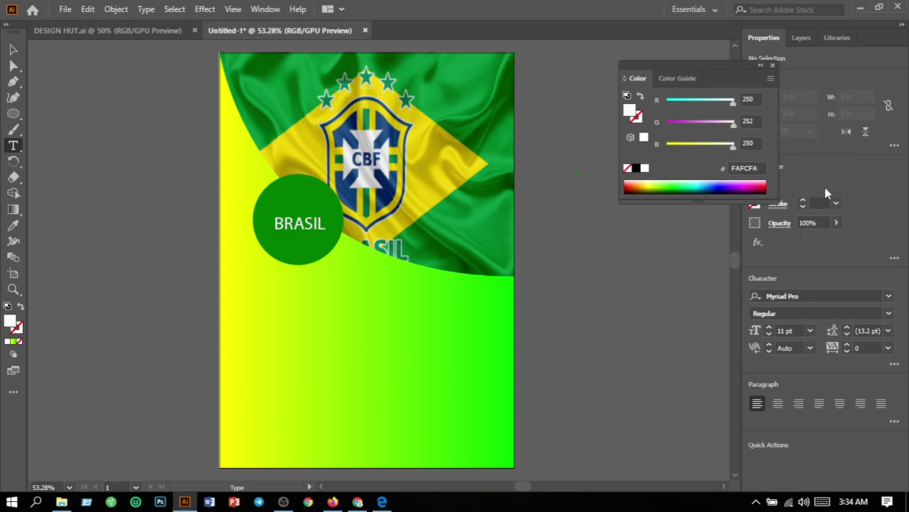
left_click(811, 333)
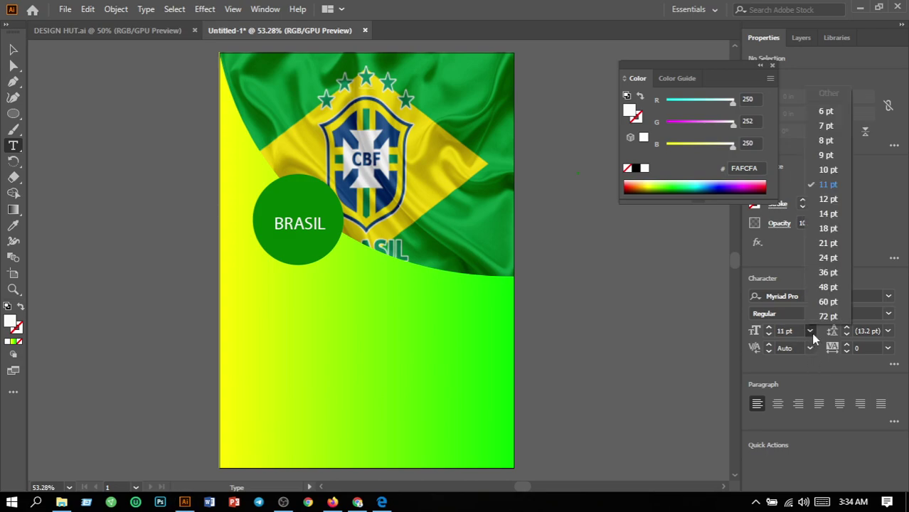
left_click(828, 201)
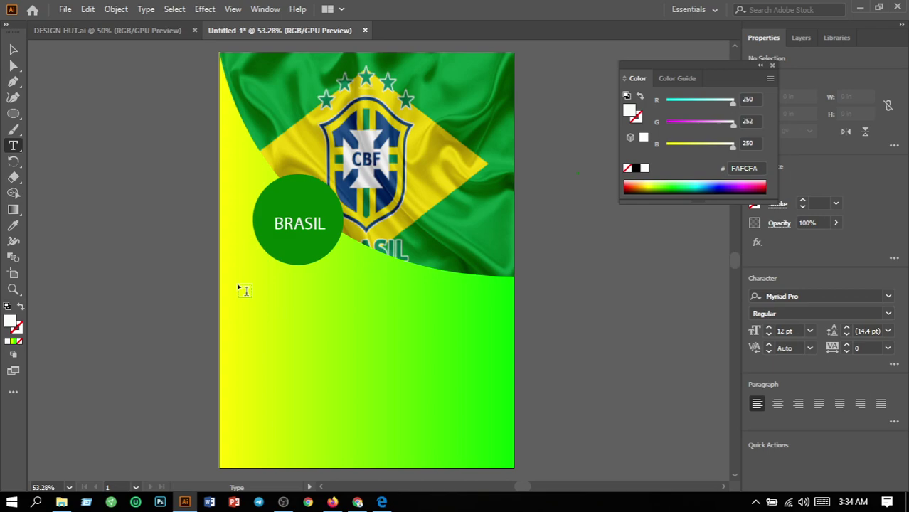
Step: Draw four centred placeholder text blocks, two per column, below the curve
mouse_move(238, 286)
left_mouse_down()
mouse_move(328, 395)
mouse_move(344, 384)
left_mouse_up()
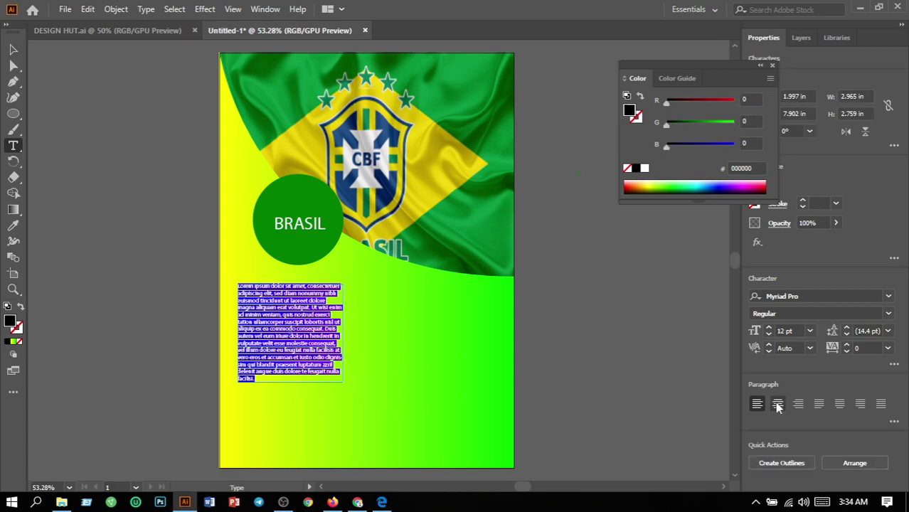
left_click(778, 404)
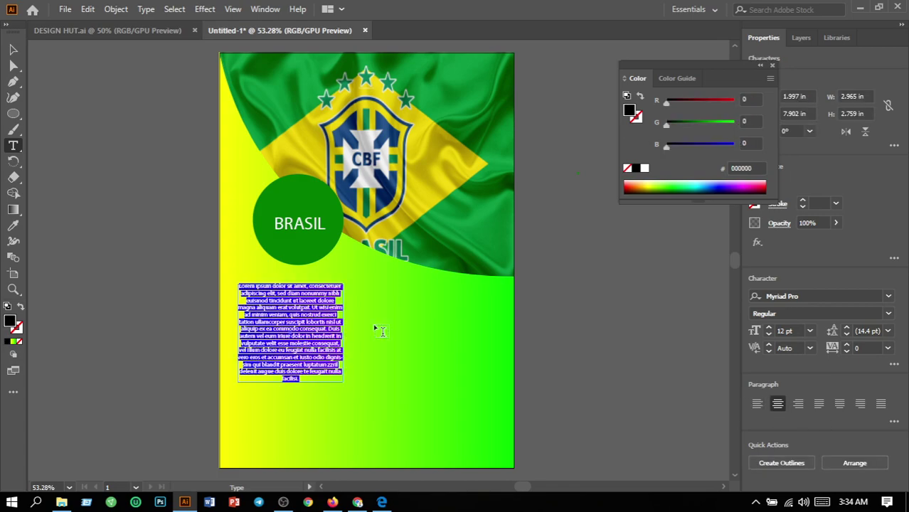
left_click(241, 404, "ctrl")
left_click_drag(239, 399, 339, 455)
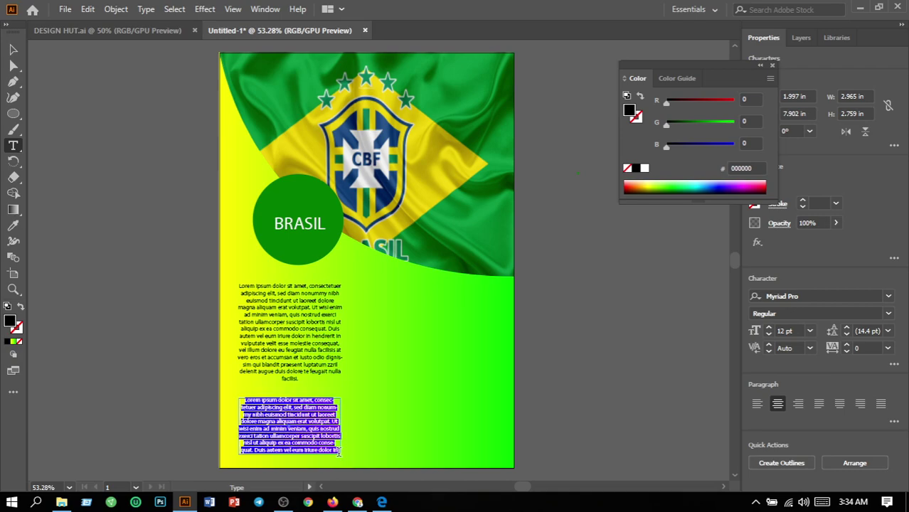
left_click(384, 301)
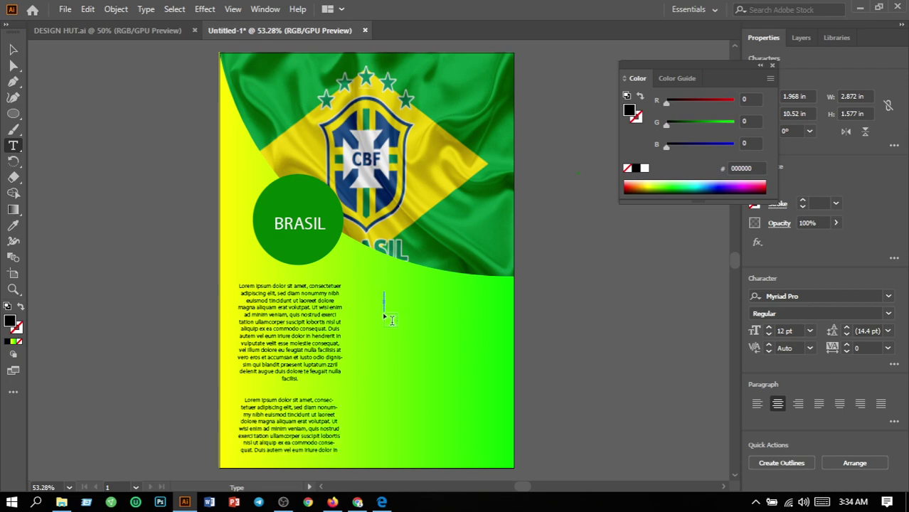
left_click_drag(384, 292, 493, 369)
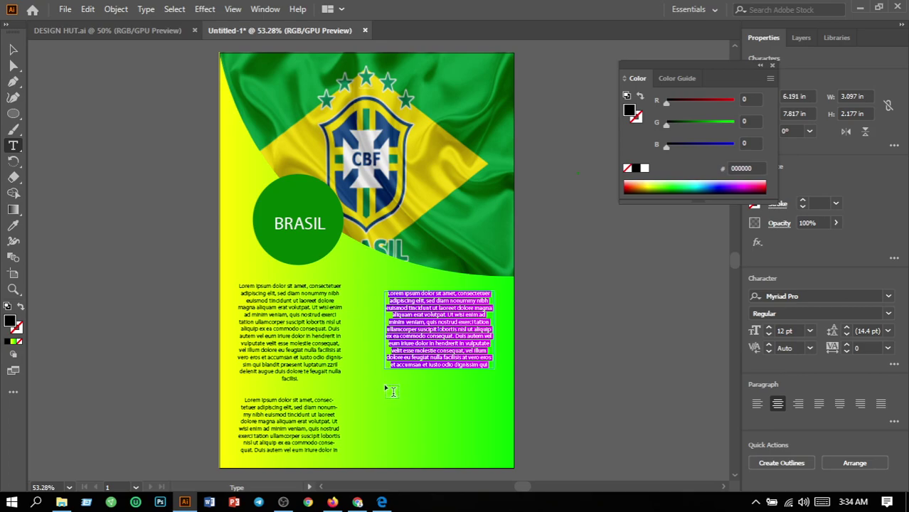
left_click(393, 392)
left_click_drag(386, 397, 492, 455)
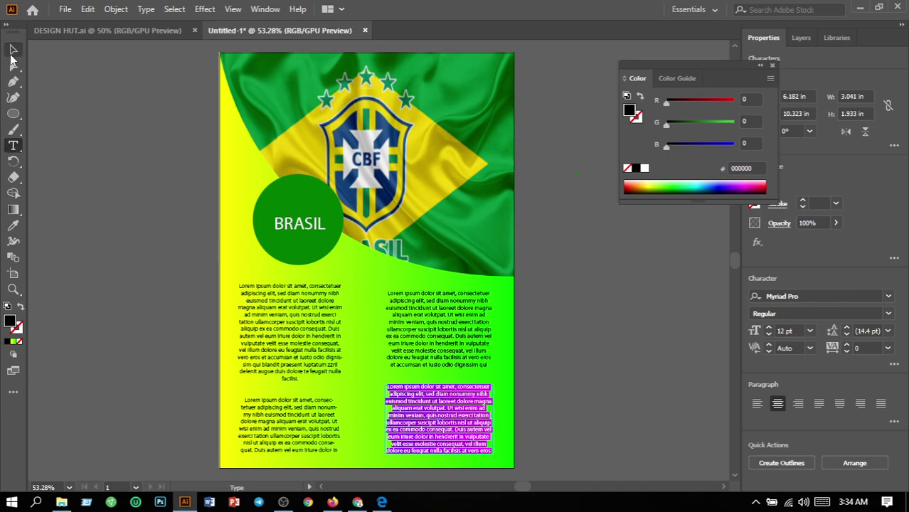
Step: Select all four body-text blocks together
left_click(13, 50)
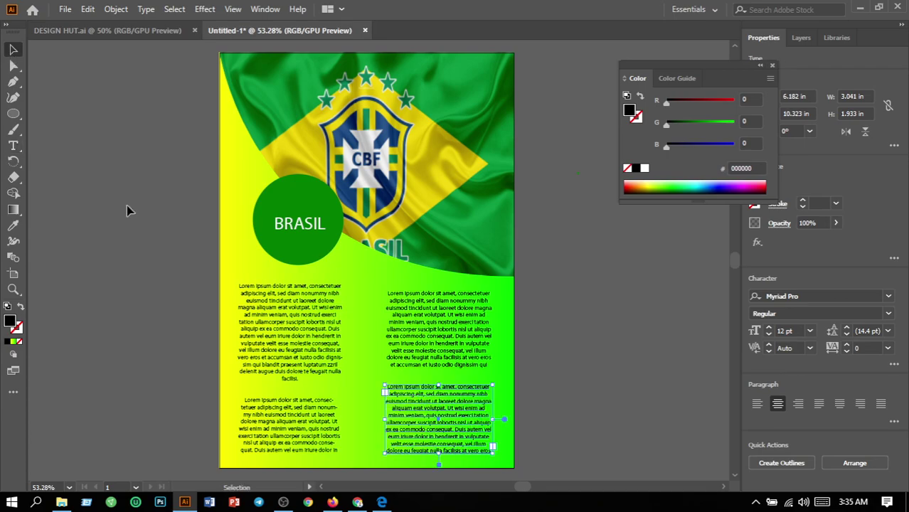
left_click(127, 210)
left_click(285, 313)
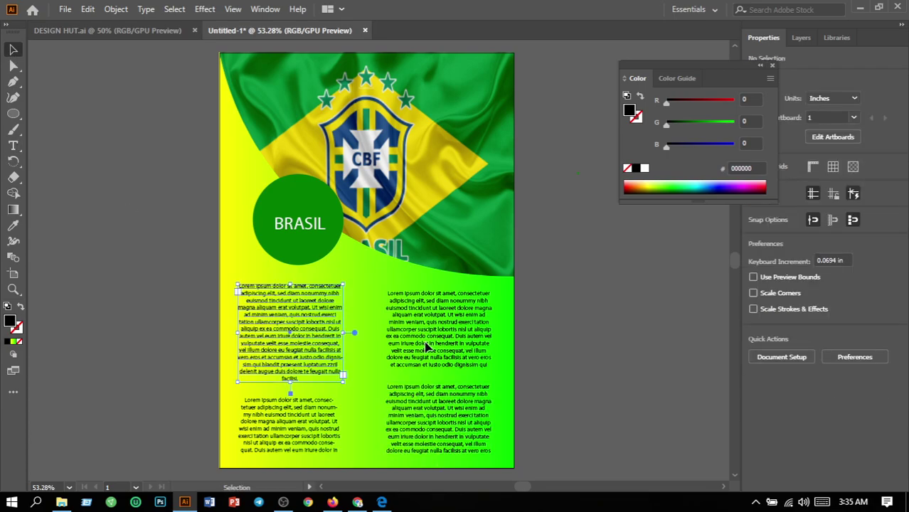
left_click(427, 346, "shift")
left_click(436, 400, "shift")
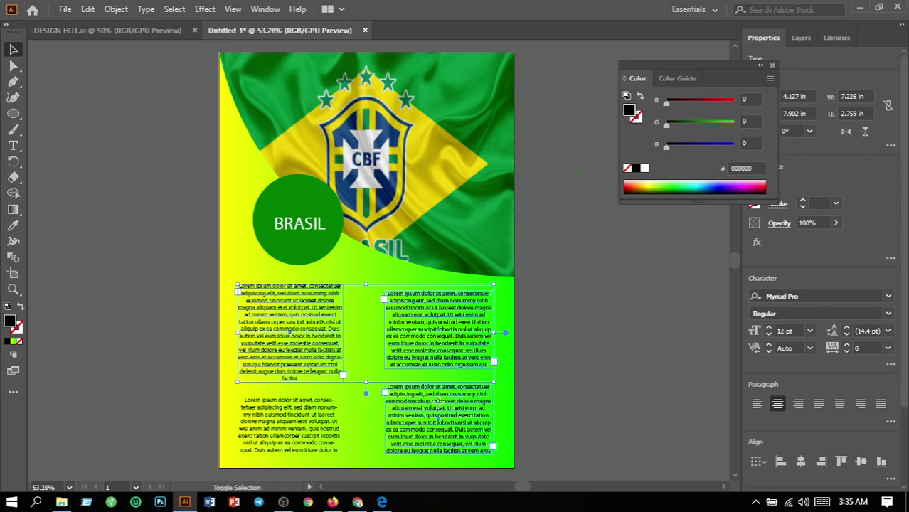
left_click(288, 423, "shift")
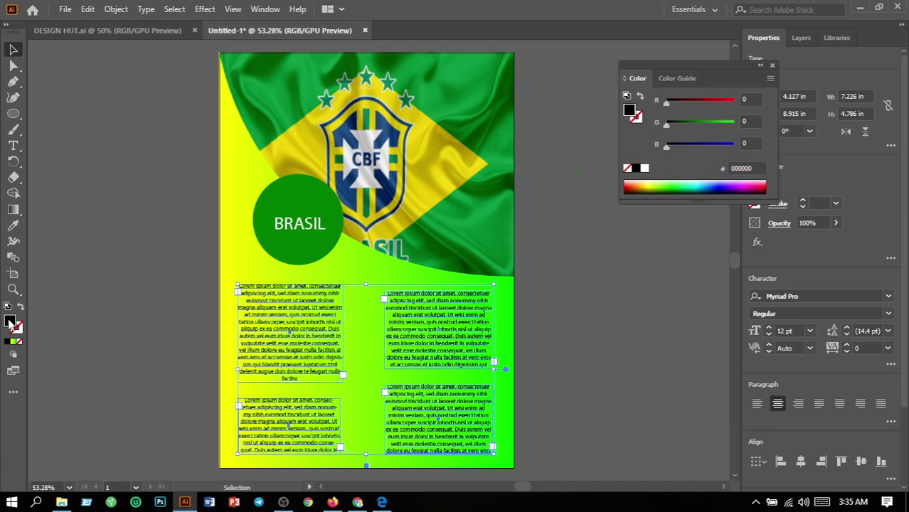
Step: Fill the body text near-white, close the Color panel, and switch to OBS Studio
double_click(10, 322)
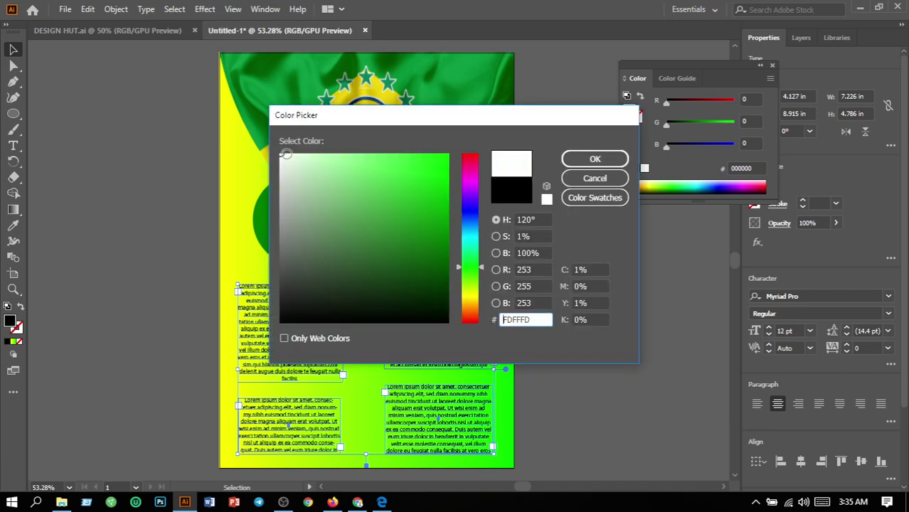
key("Return")
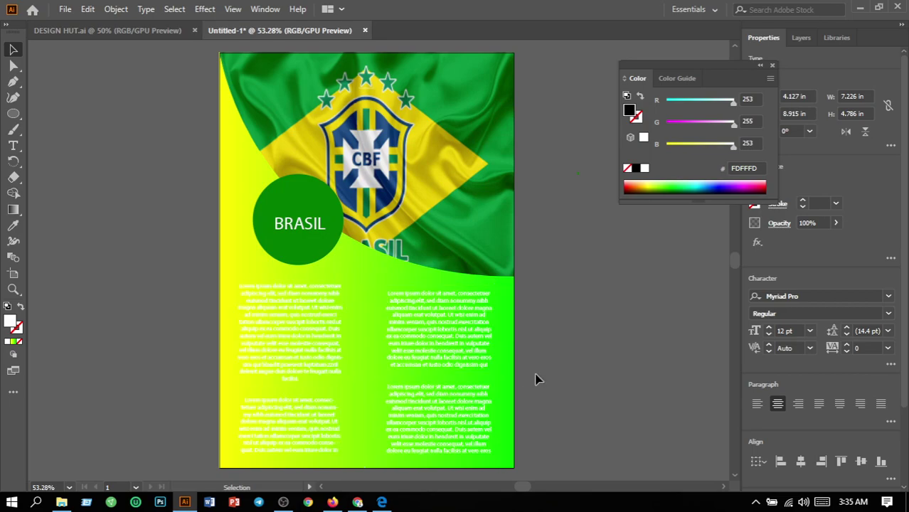
left_click(537, 379)
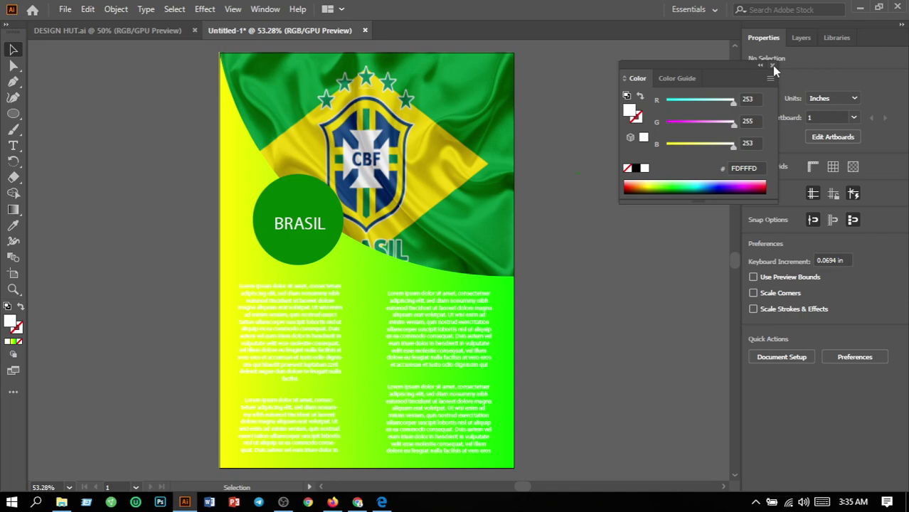
left_click(772, 65)
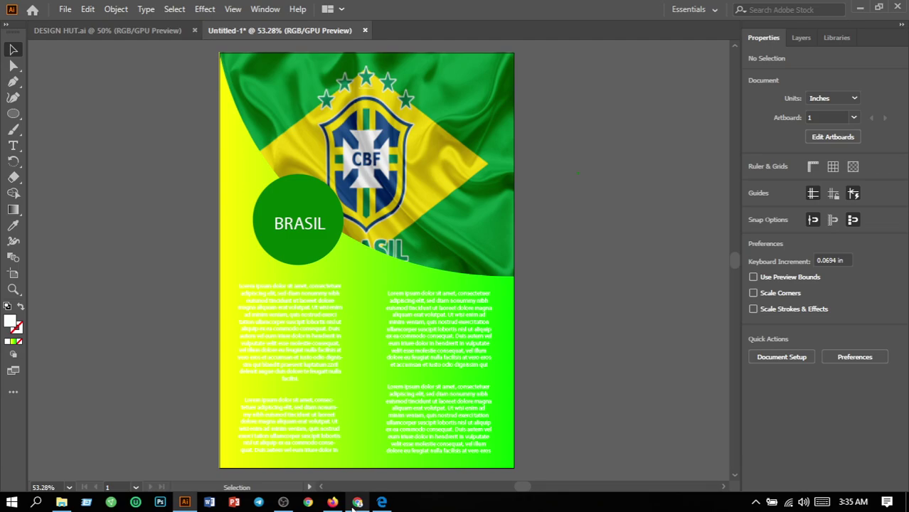
left_click(296, 441)
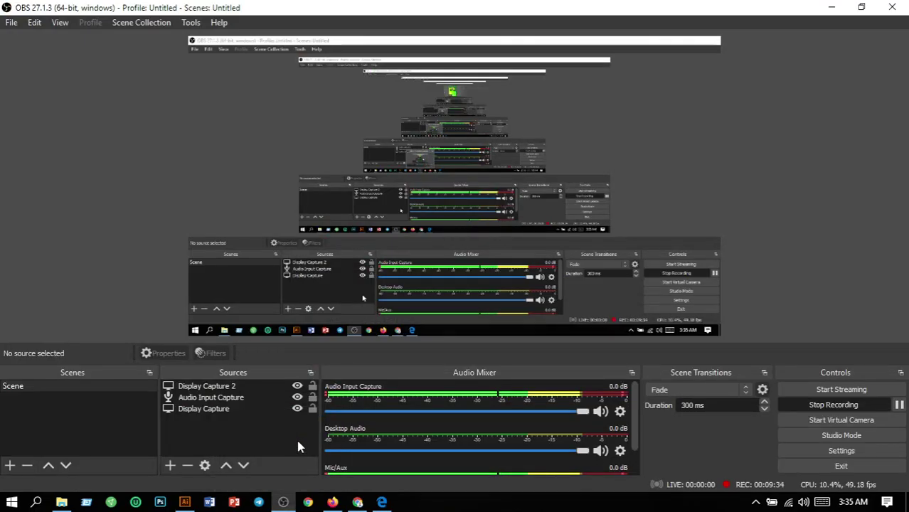